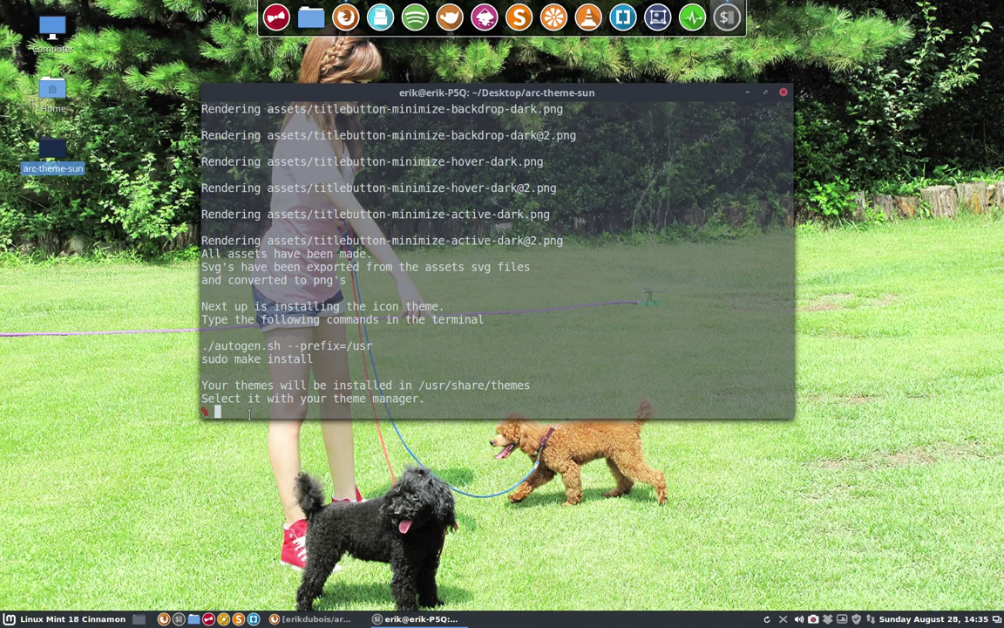
Step: Run ./autogen.sh --prefix=/usr in the arc-theme-sun folder to configure the theme build
type("./augo")
key("Tab")
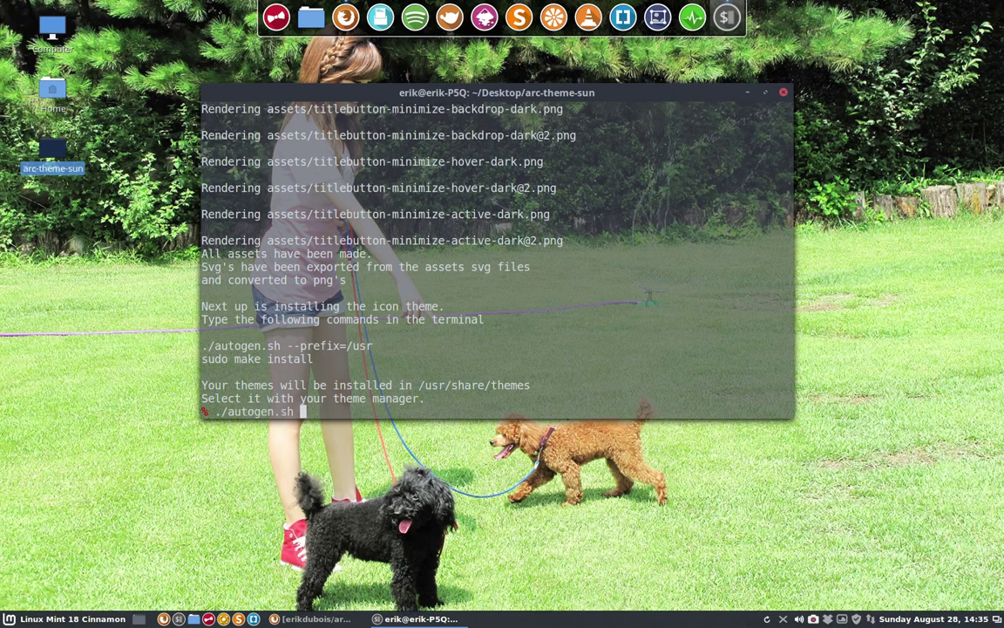
type("--prefix=/usr")
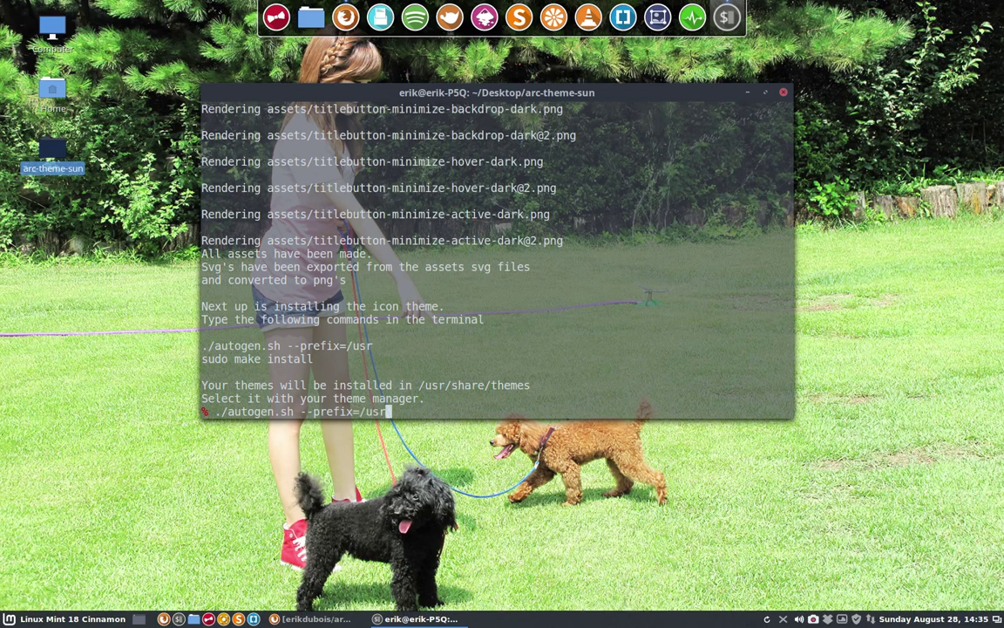
key("Return")
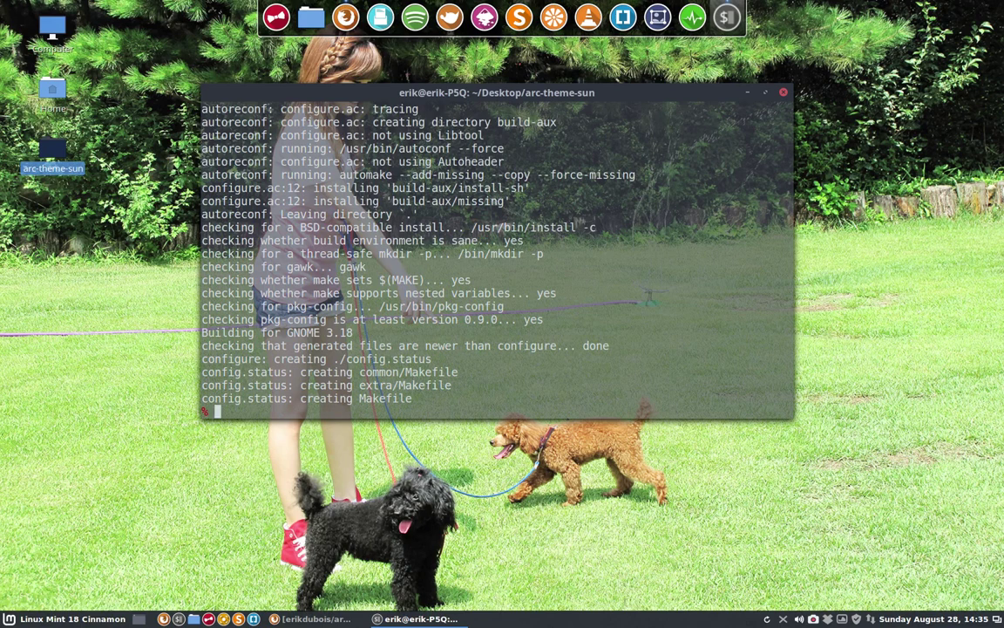
Step: Install the built themes with sudo make install, entering the account password for sudo
type("sudo make install")
key("Return")
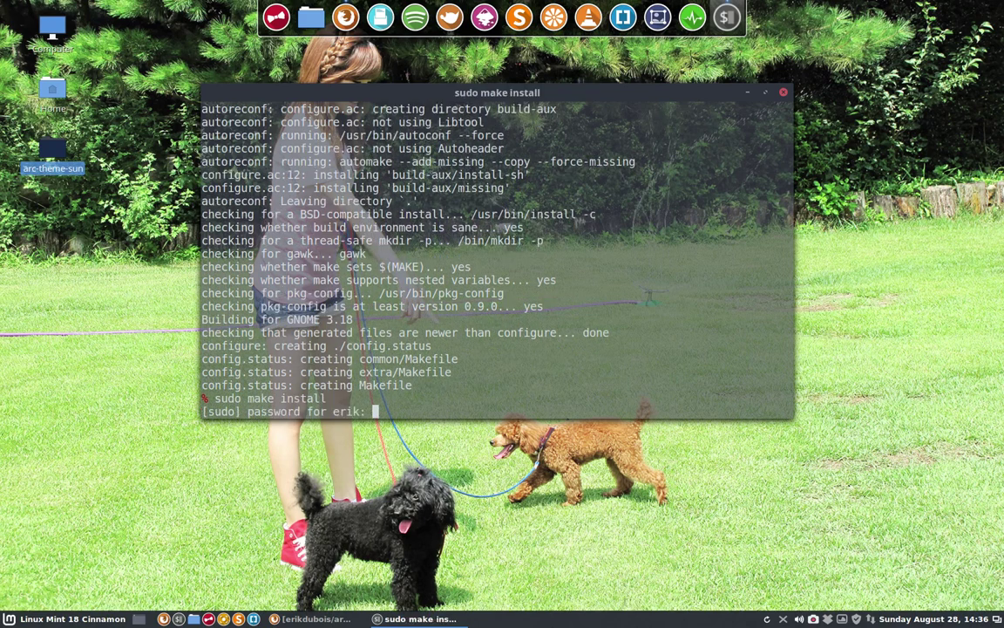
key("Return")
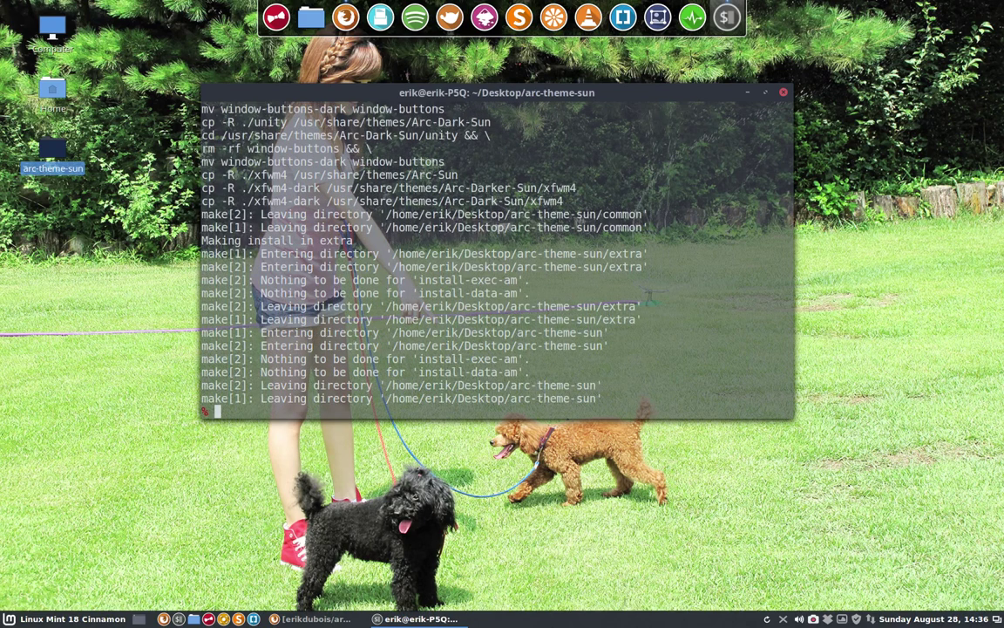
Step: Review the install output for the theme destination folders and close the terminal
scroll(497, 261, "up", 7)
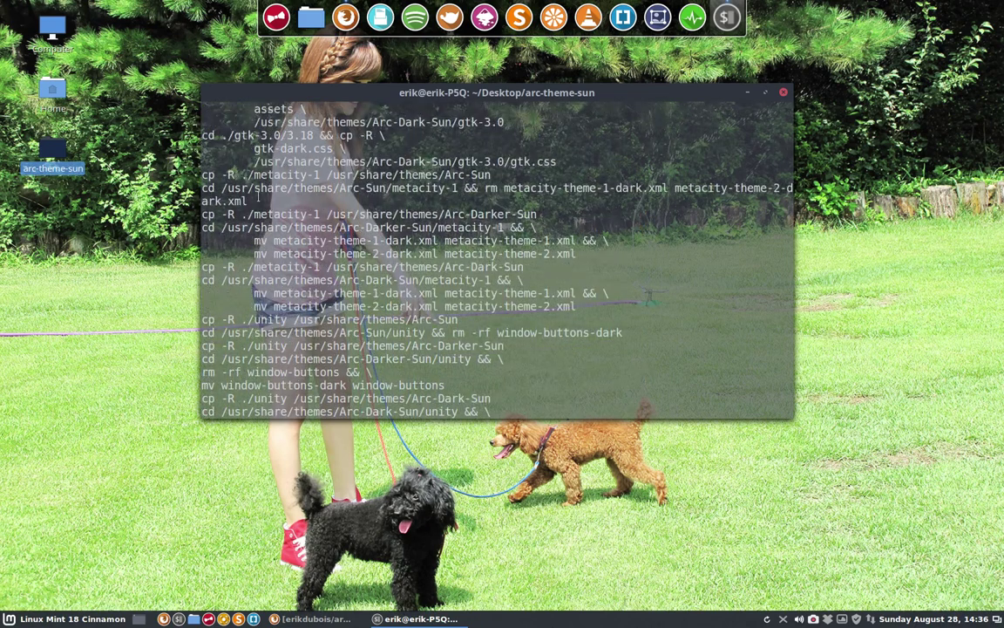
left_click_drag(221, 187, 391, 189)
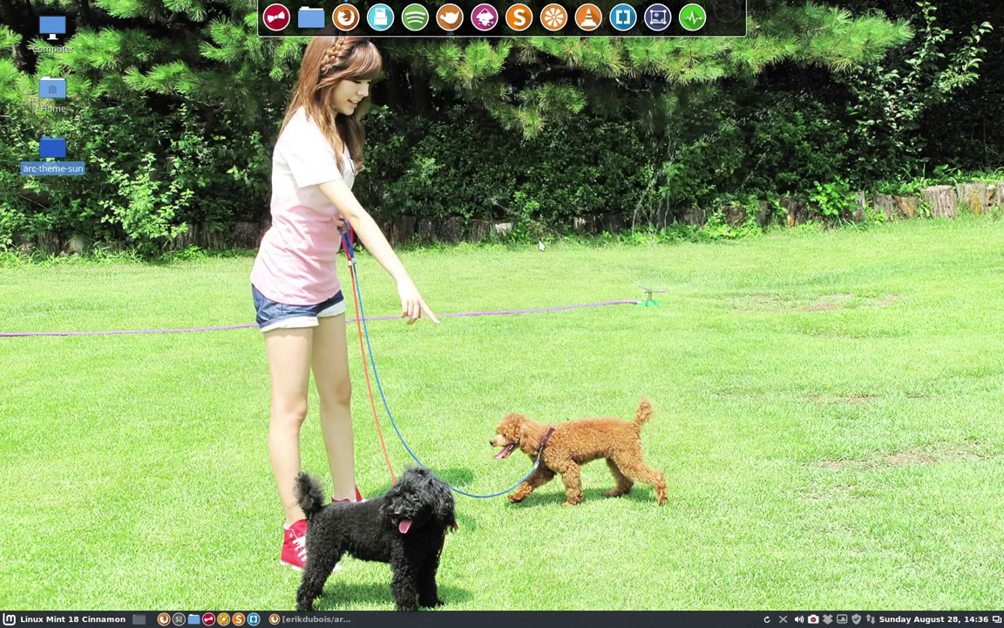
left_click(784, 91)
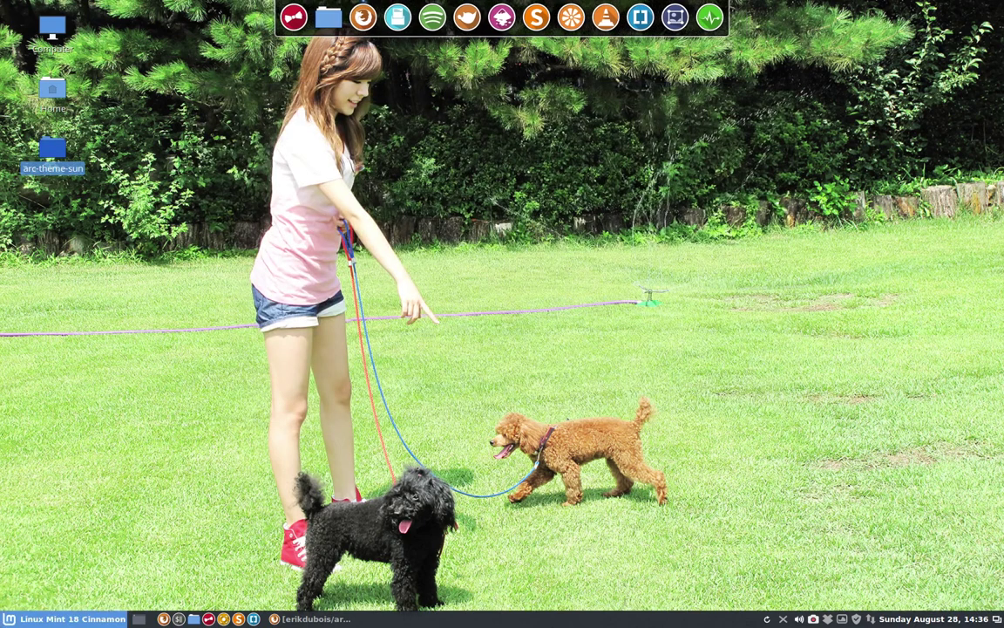
Step: Open the Themes settings and set Window borders to the first Arc-Dark-Sun entry and Controls to the second one
left_click(52, 619)
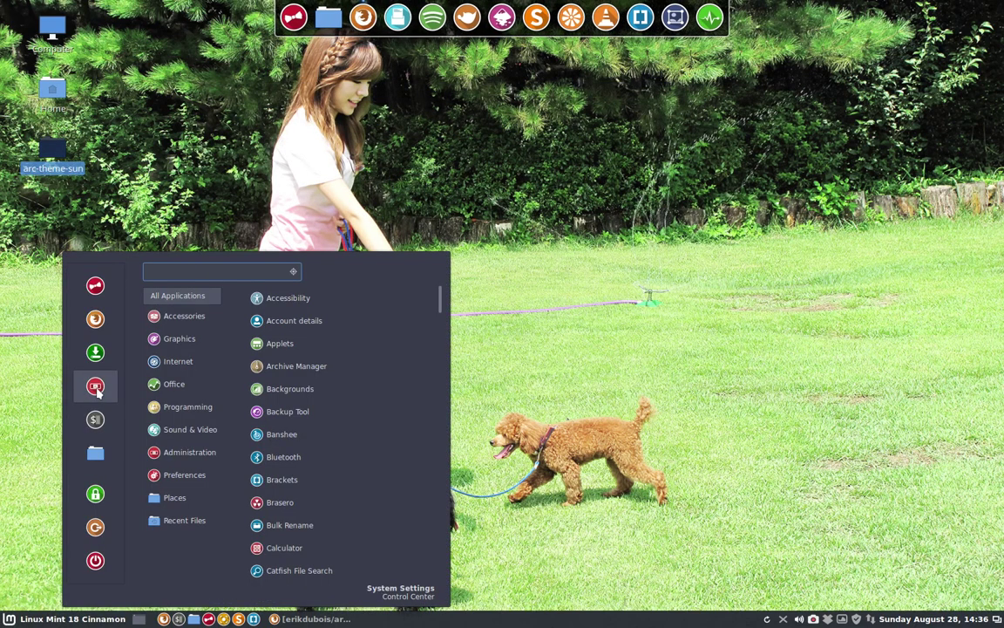
left_click(84, 260)
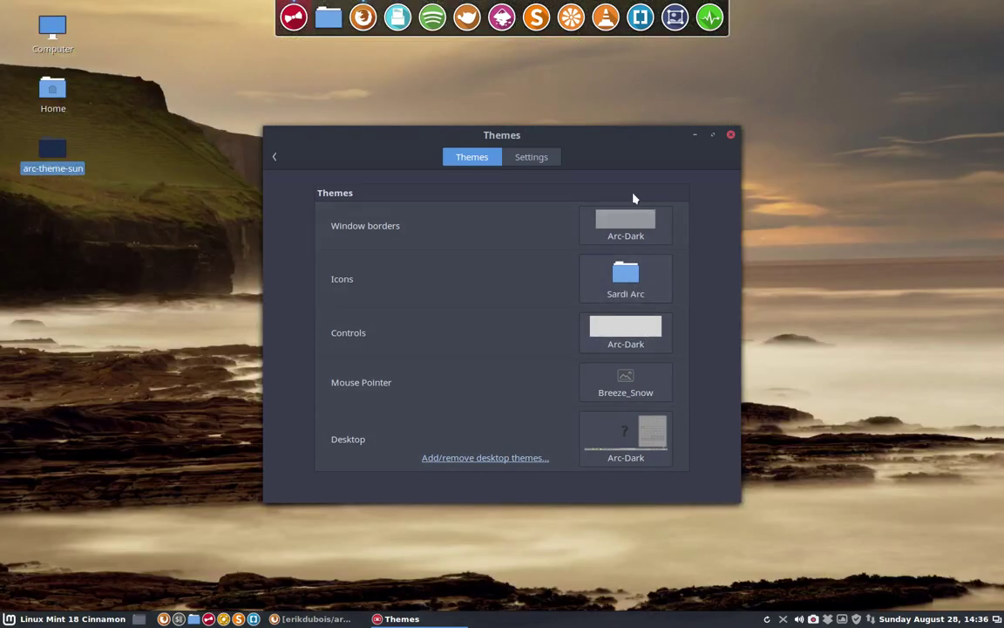
left_click(649, 225)
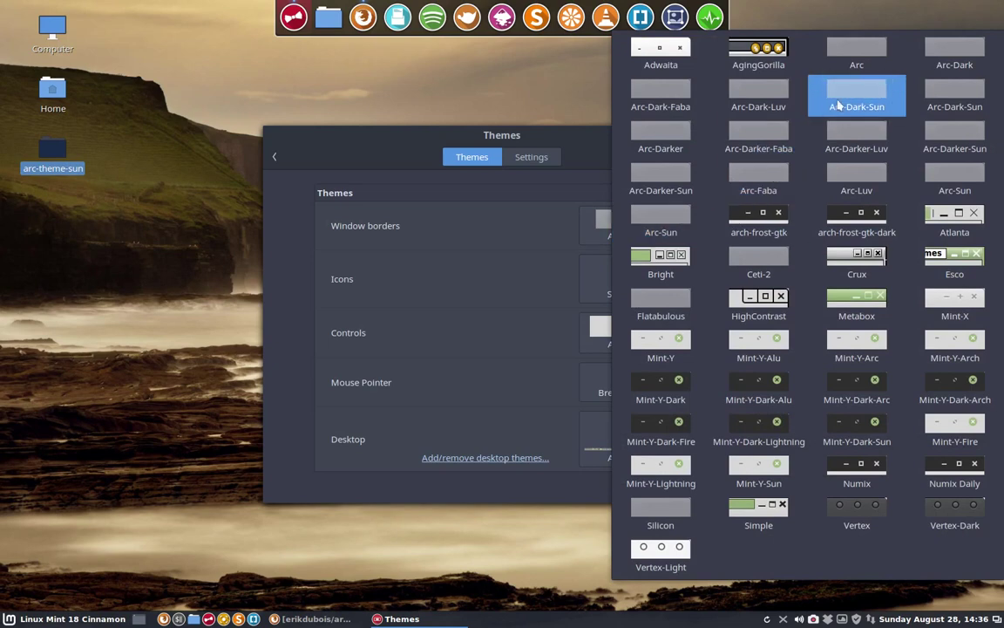
left_click(848, 105)
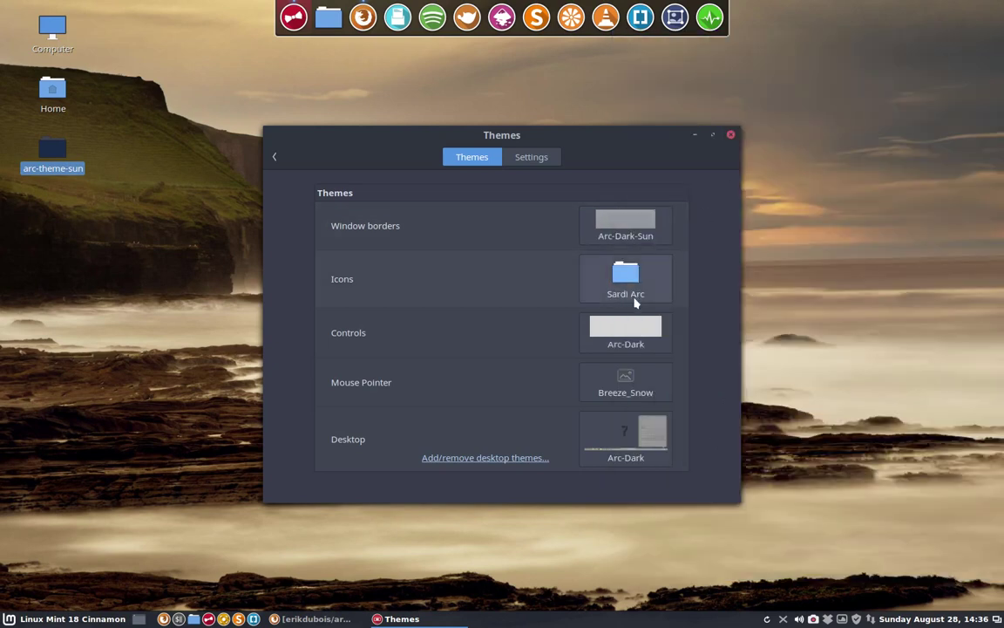
left_click(626, 332)
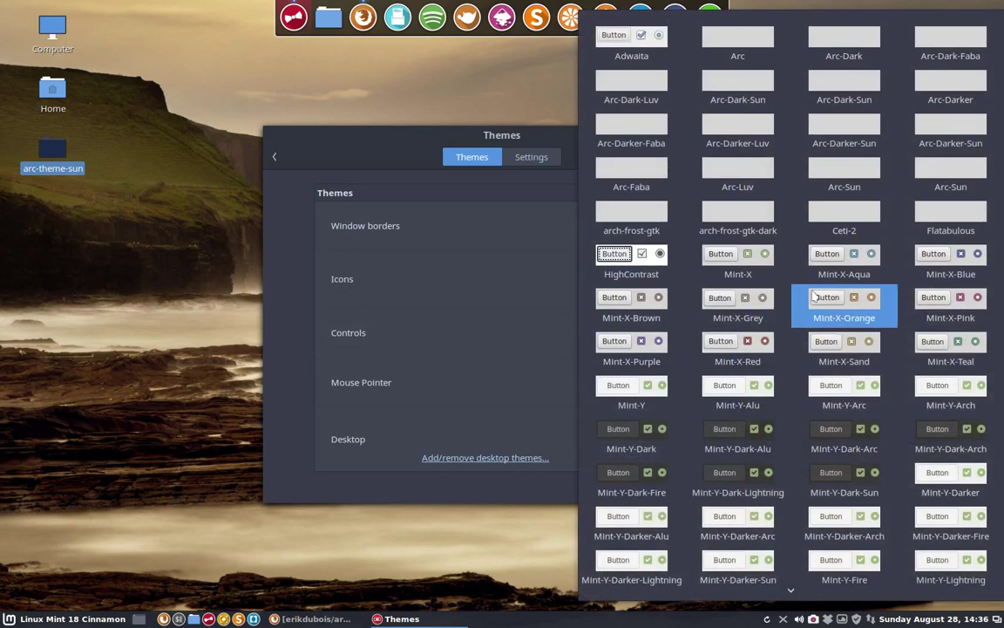
left_click(856, 101)
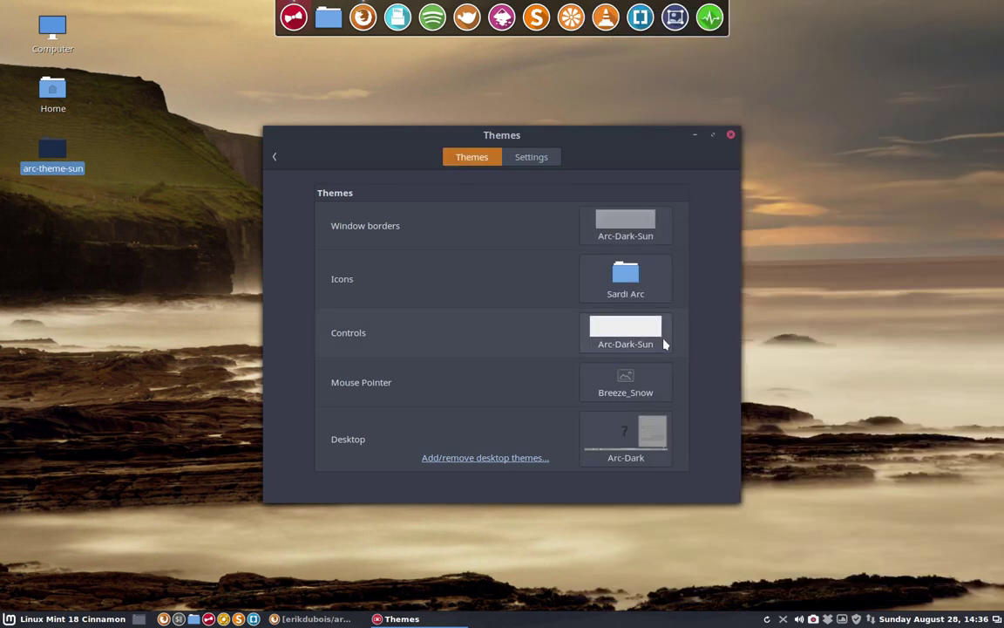
Step: Switch Window borders to the second Arc-Dark-Sun entry and reselect the second Arc-Dark-Sun entry for Controls
left_click(630, 236)
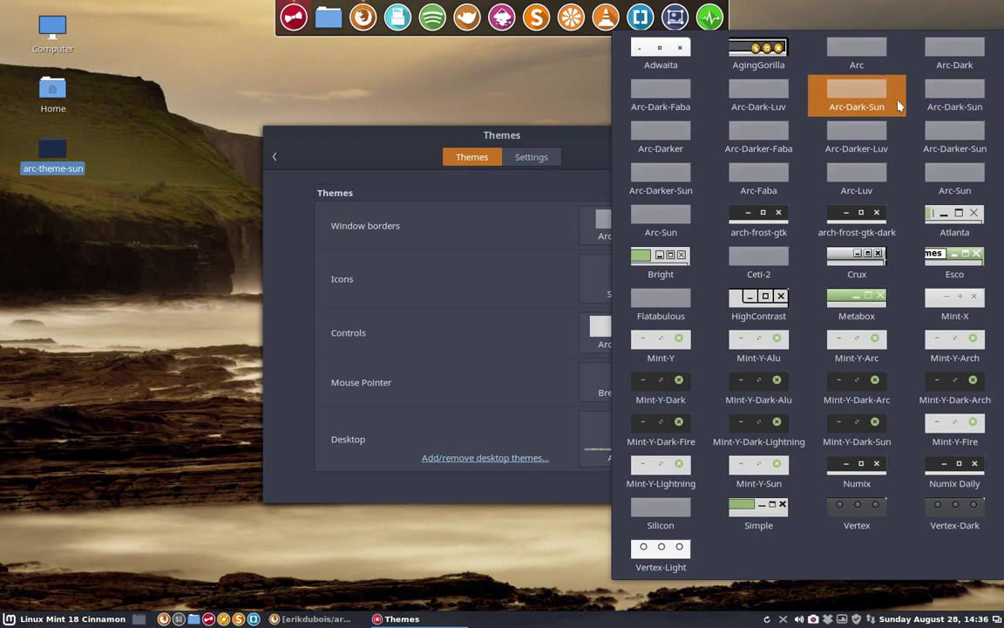
left_click(952, 98)
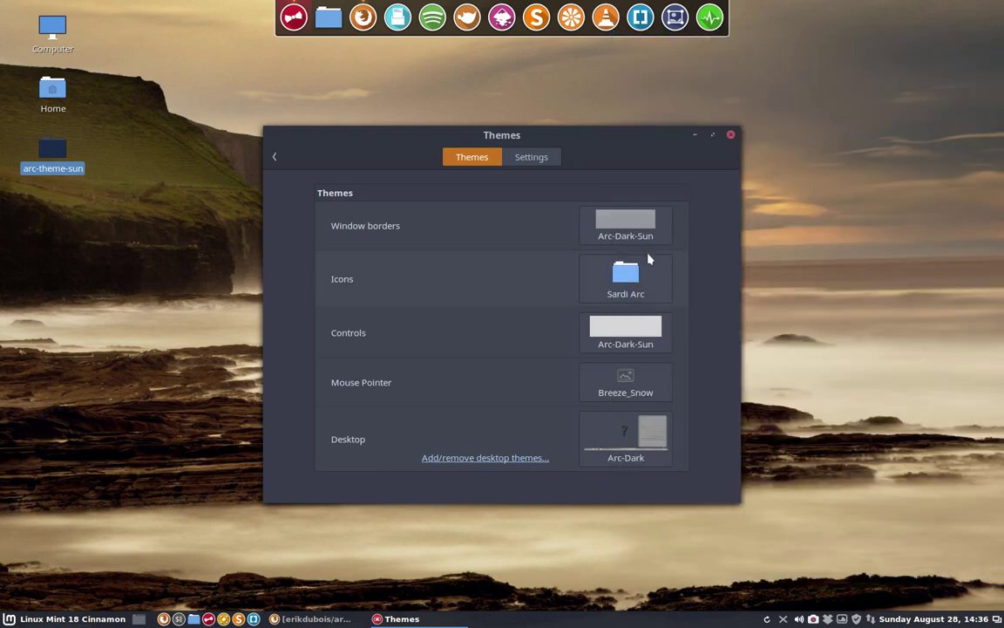
left_click(638, 328)
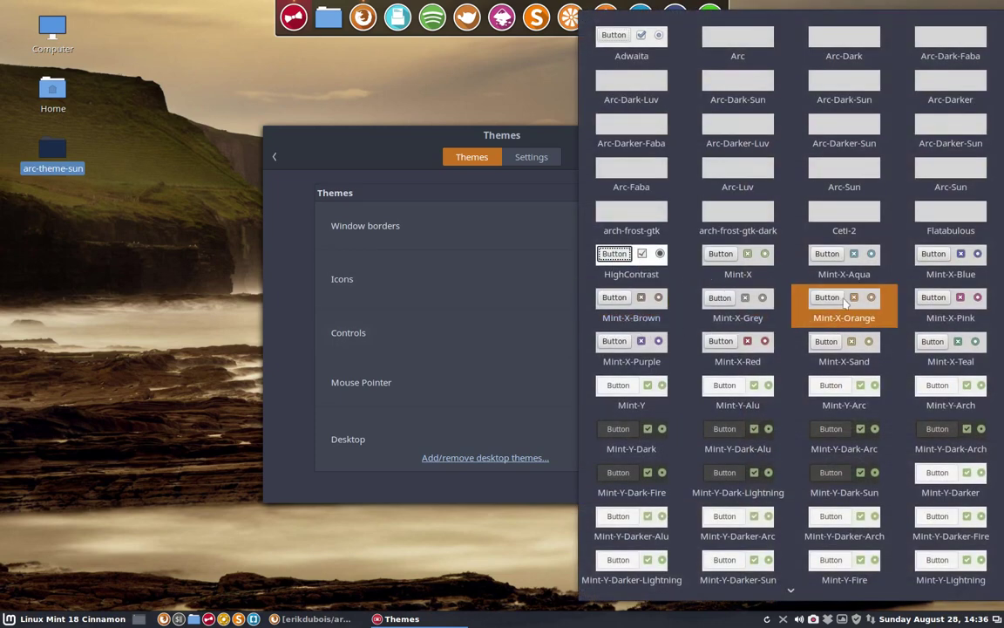
left_click(830, 92)
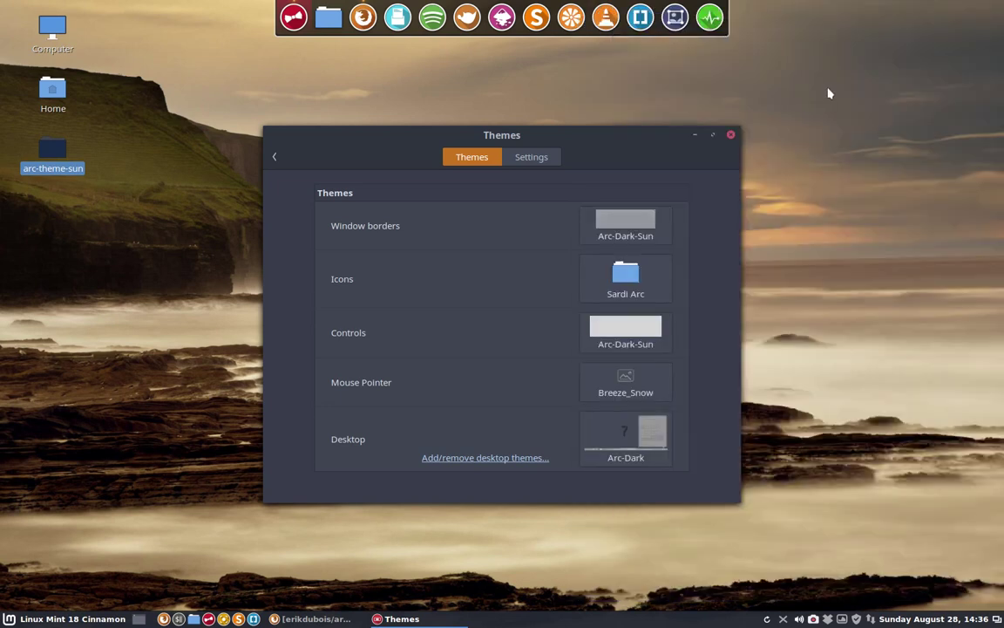
Step: Set the Desktop theme to the second Arc-Dark-Sun entry and check its styling on the application menu
left_click(636, 431)
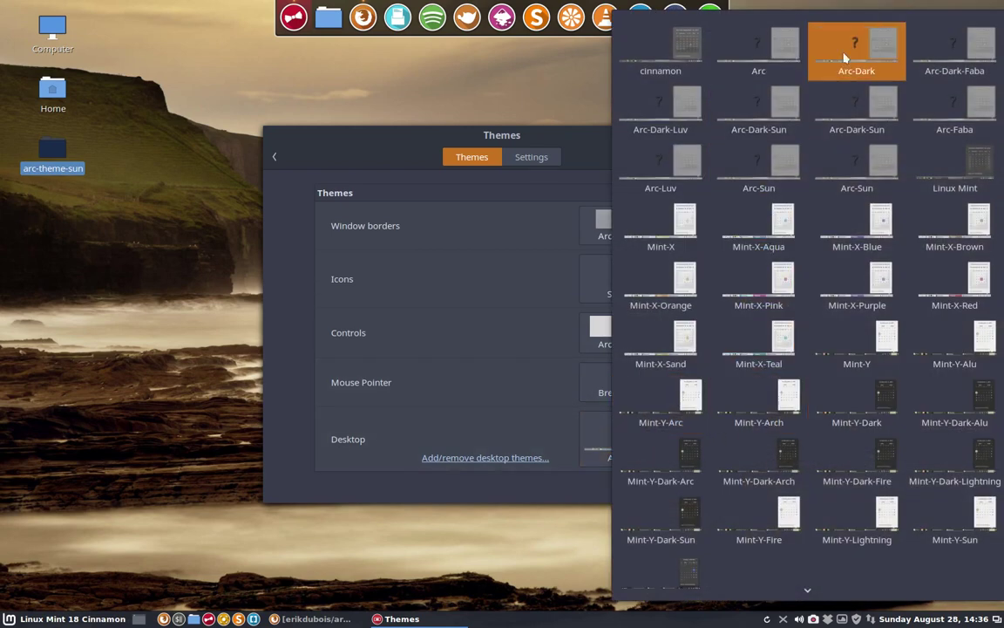
left_click(856, 105)
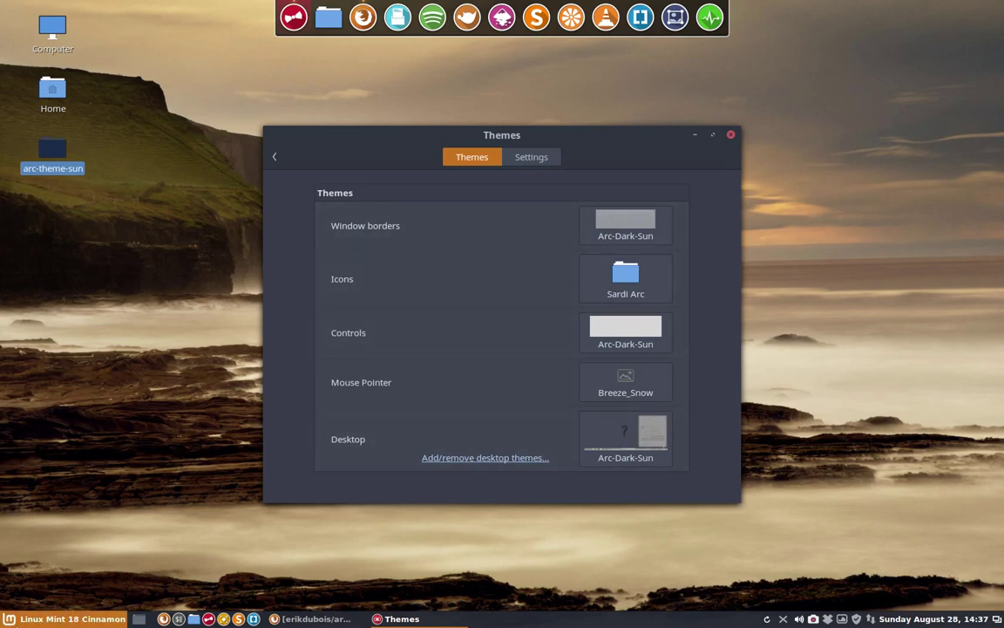
left_click(69, 618)
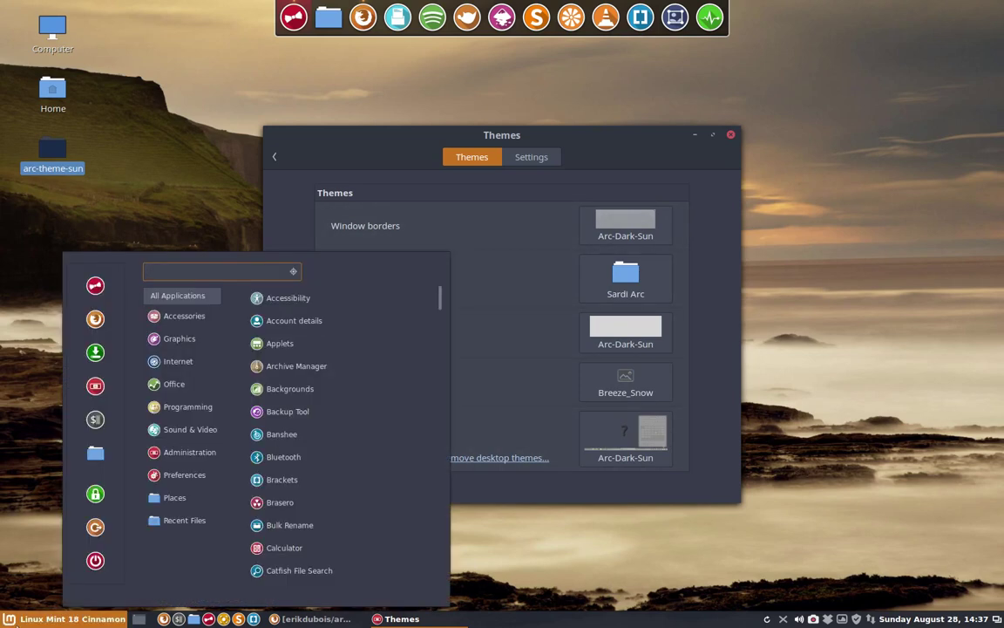
key("Escape")
Step: Set Window borders, Controls and Desktop each to the first Arc-Dark-Sun entry
left_click(635, 230)
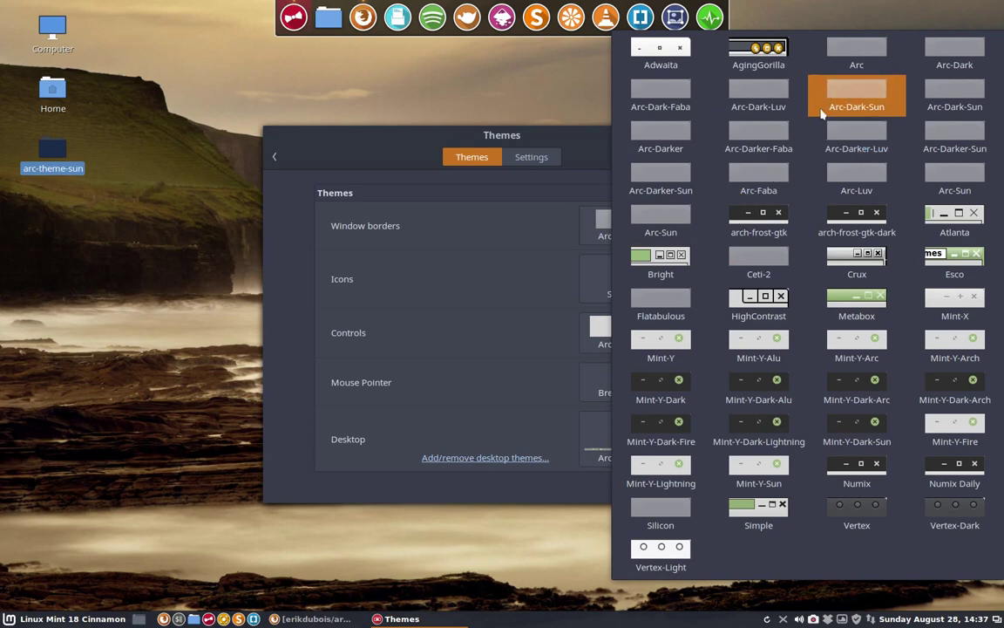
left_click(826, 99)
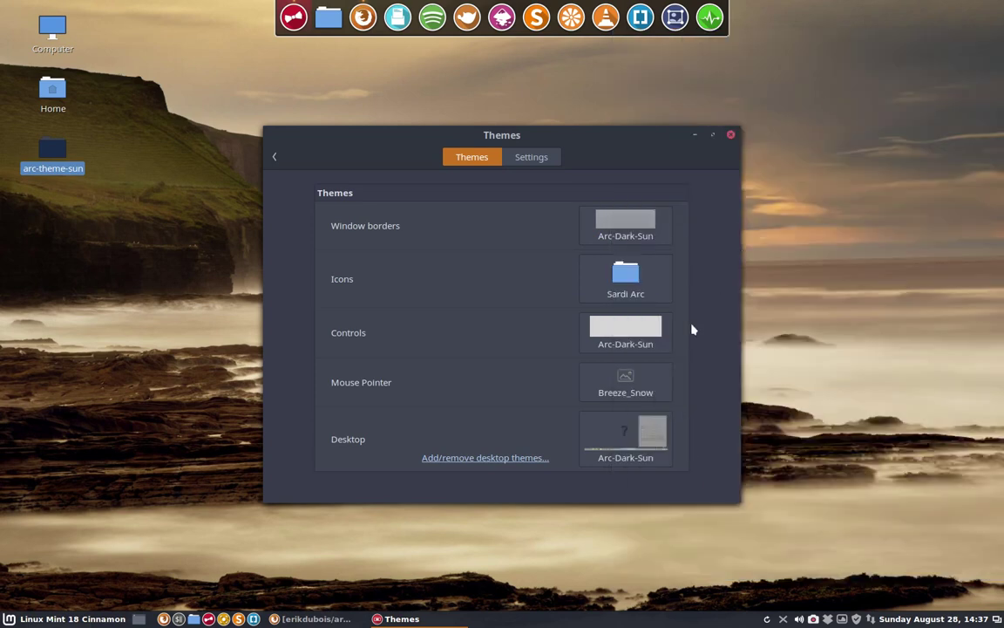
left_click(645, 341)
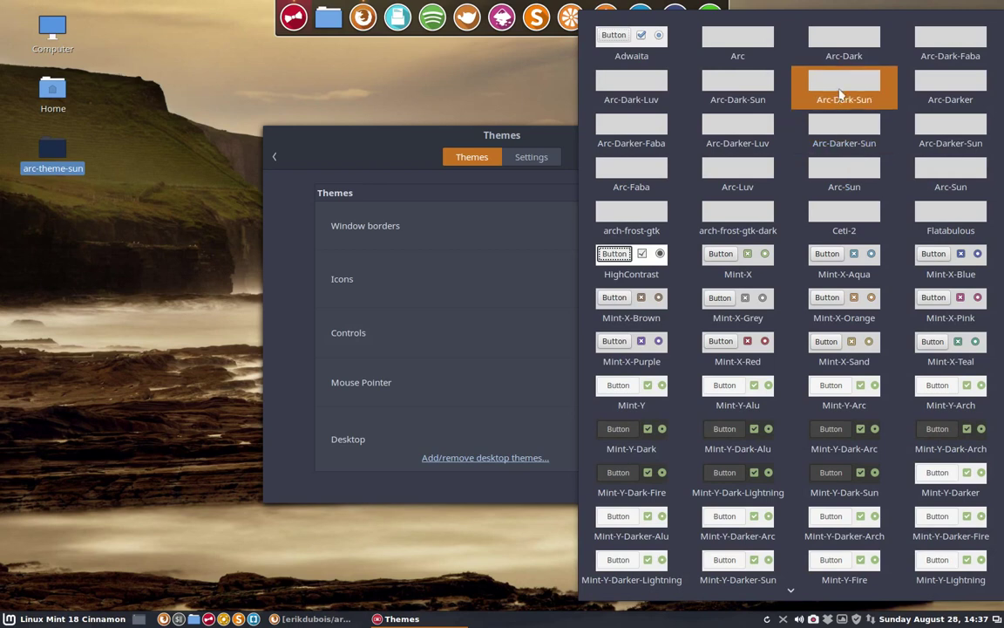
left_click(739, 95)
left_click(657, 436)
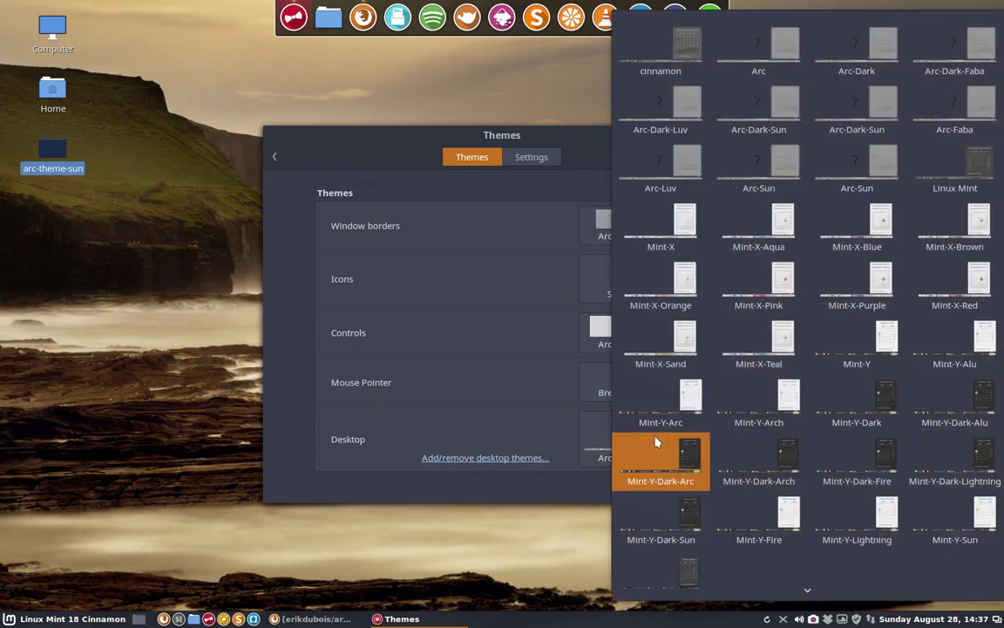
left_click(767, 103)
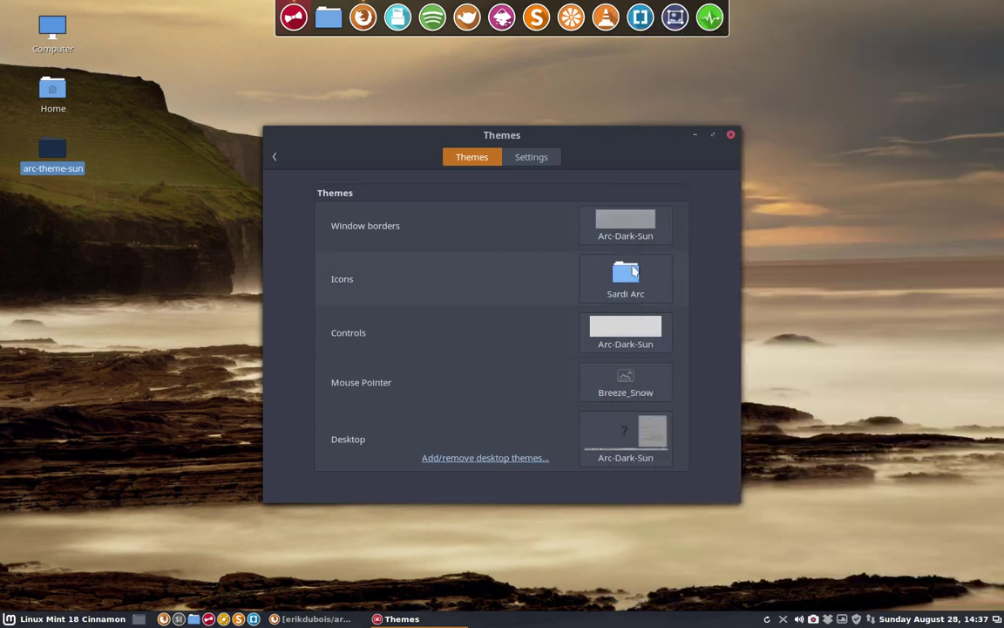
Step: Check the application menu's styling and close the Themes window
left_click(33, 624)
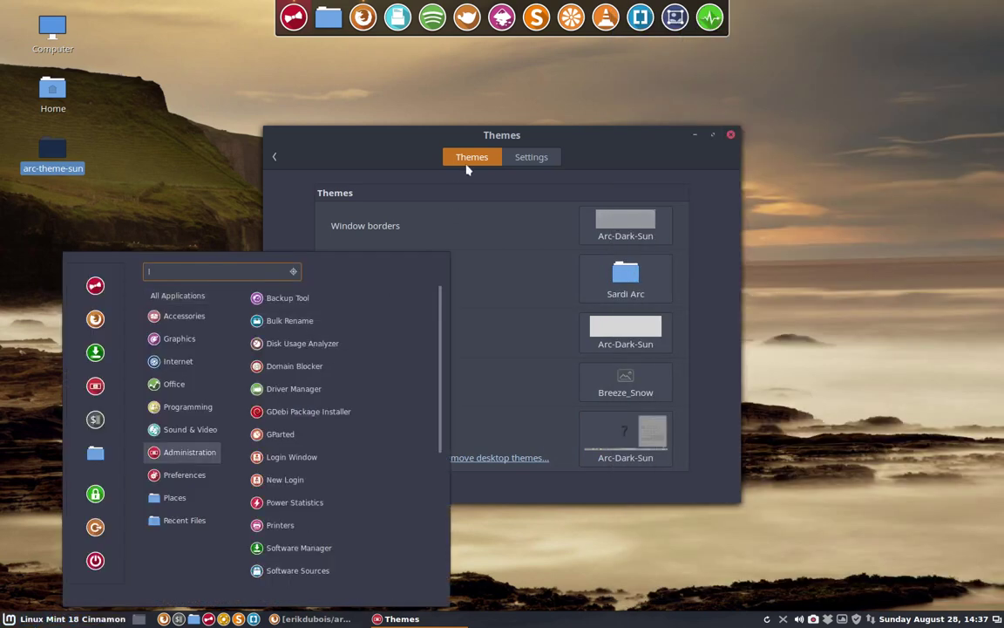
left_click(717, 134)
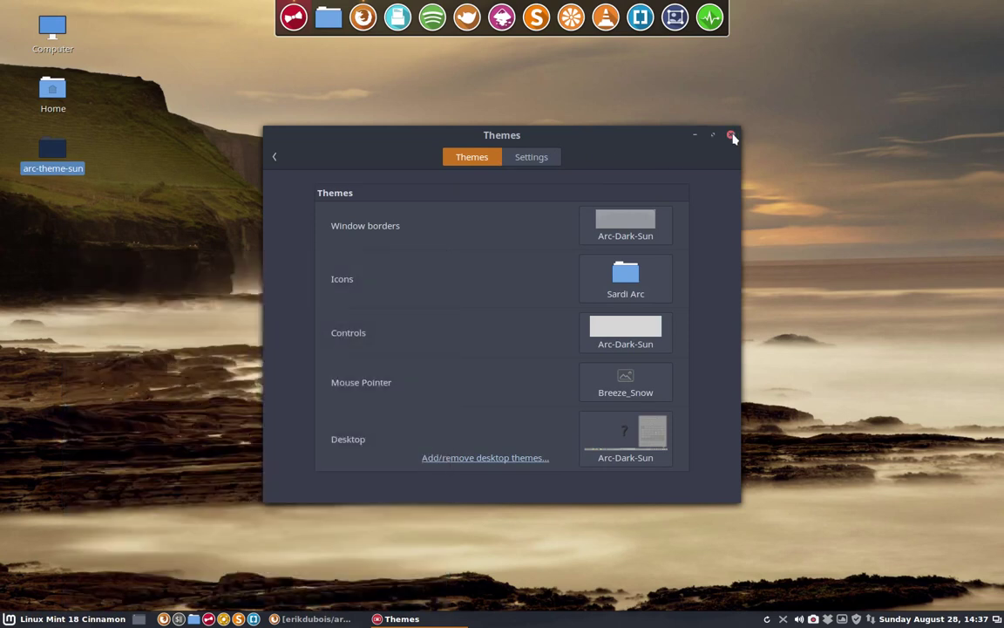
left_click(731, 136)
Step: Browse the bookmarked themes folders from Home to /usr/share/themes and open the Arc-Sun folder to inspect its contents
double_click(75, 103)
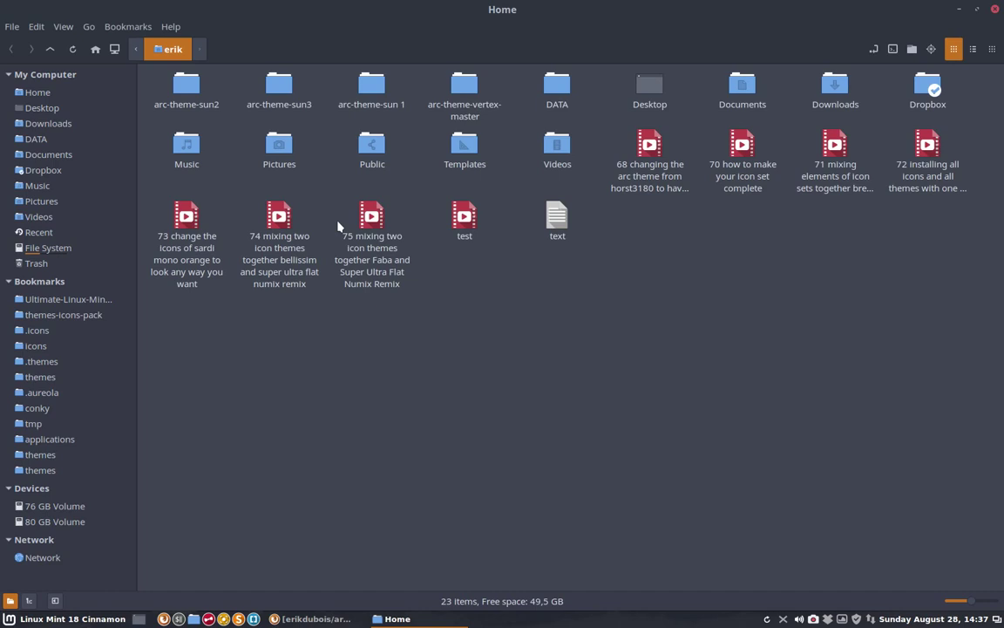
left_click(45, 455)
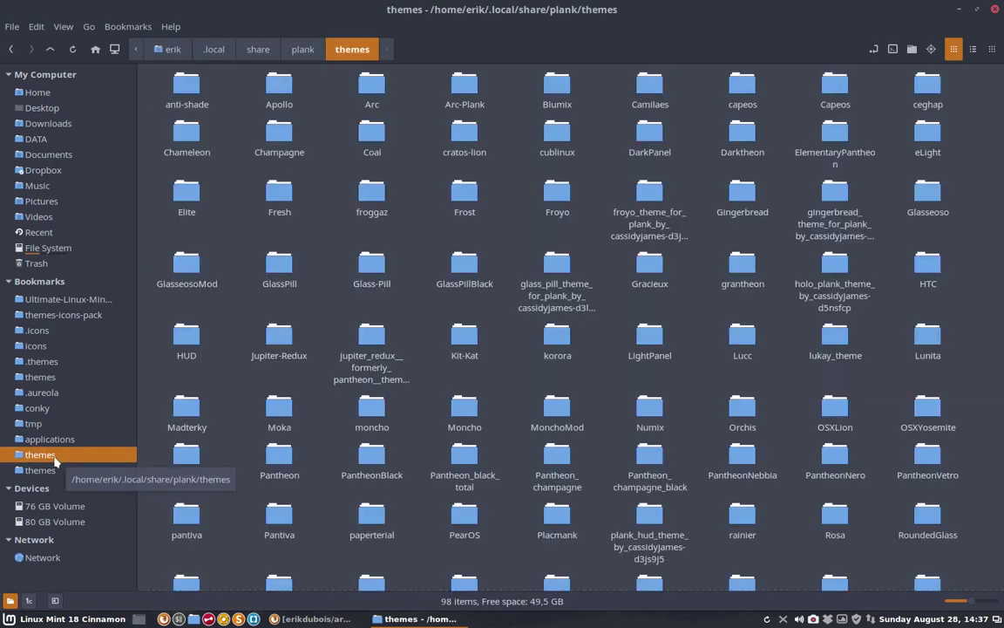
left_click(45, 471)
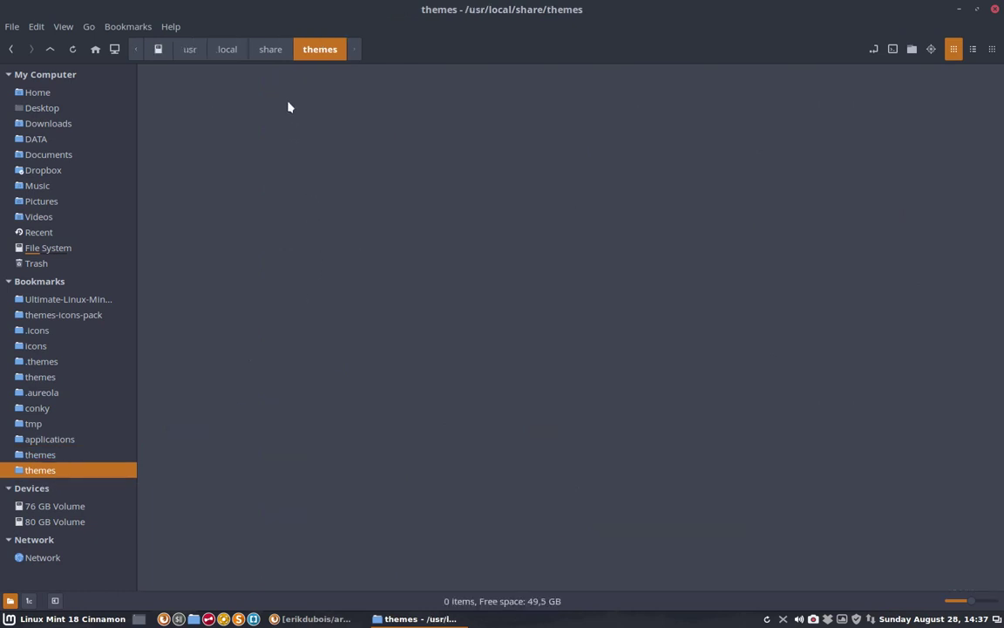
left_click(275, 50)
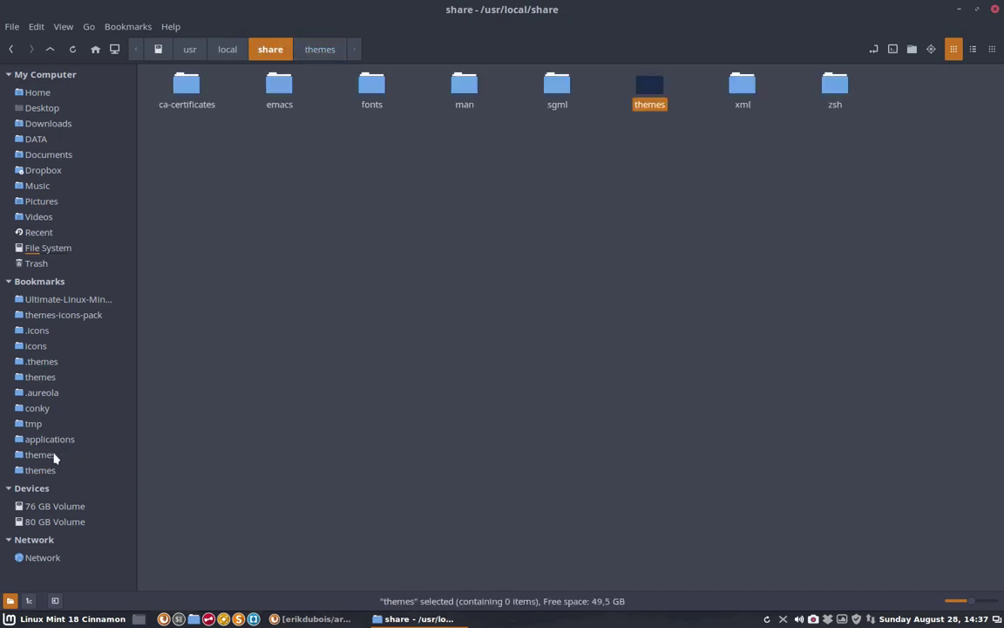
left_click(42, 378)
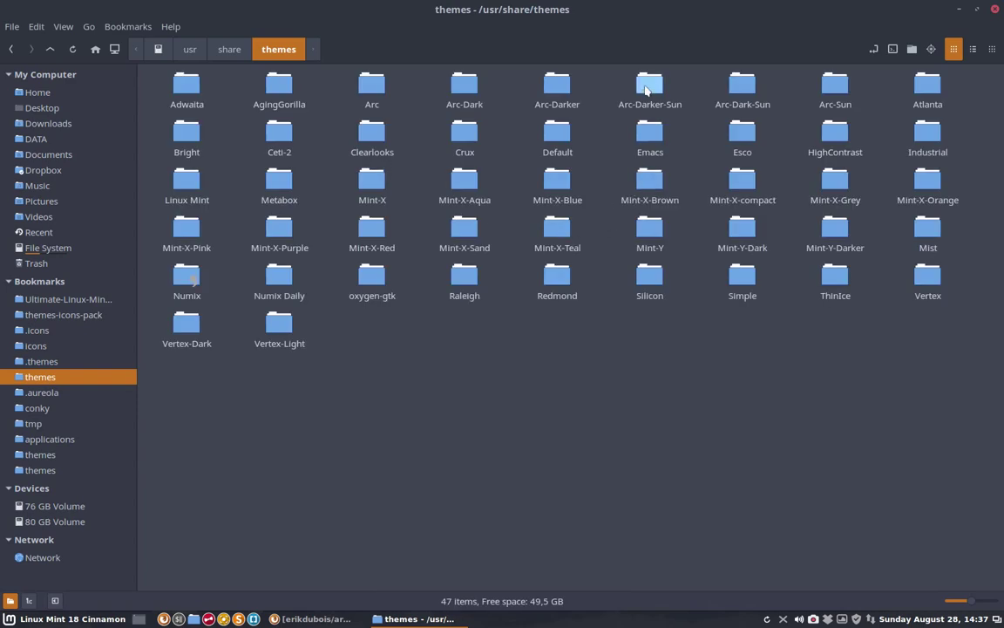
left_click(646, 87)
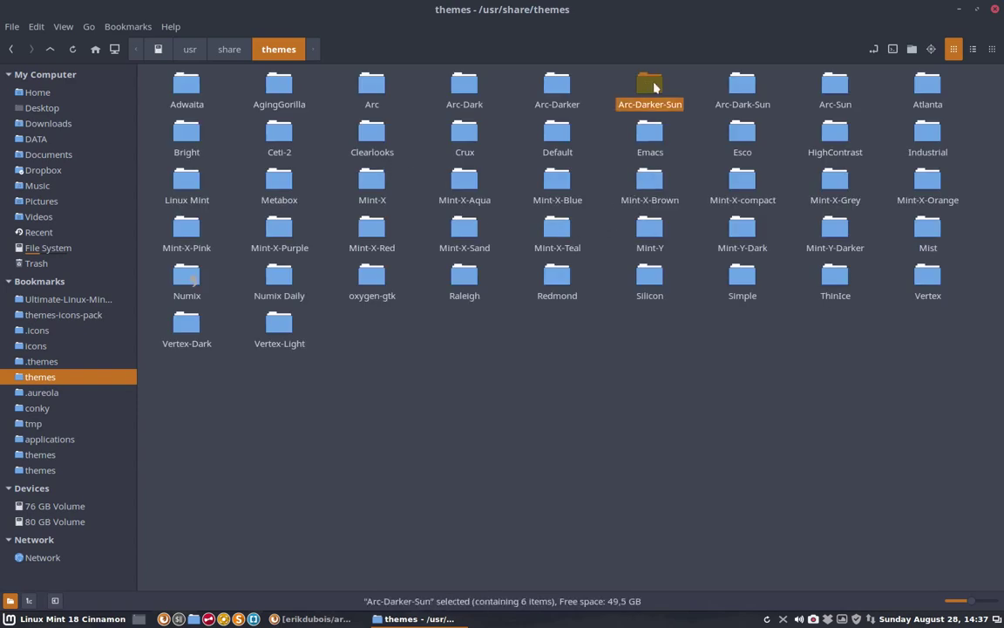
double_click(841, 87)
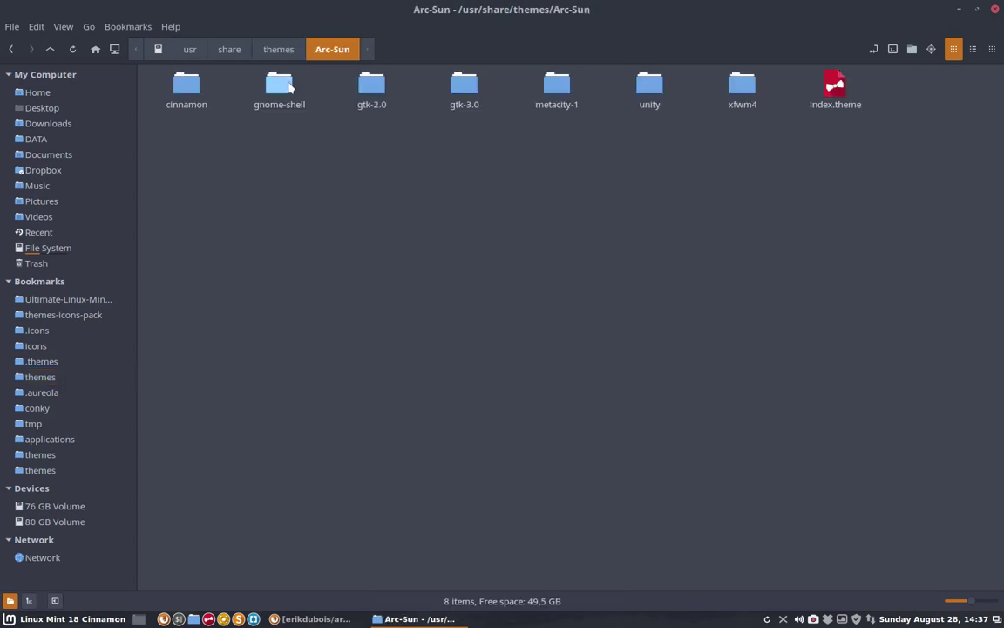
Step: Browse the Arc-Sun theme down to cinnamon/light-assets/switch and inspect switch-on.svg
left_click(197, 84)
double_click(197, 84)
double_click(279, 84)
double_click(465, 85)
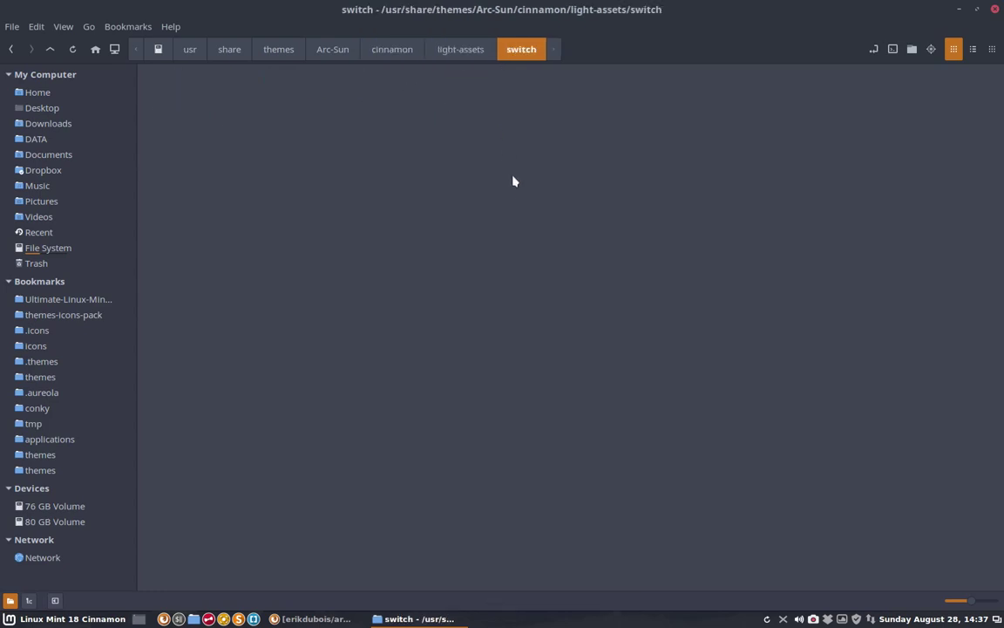
left_click(272, 79)
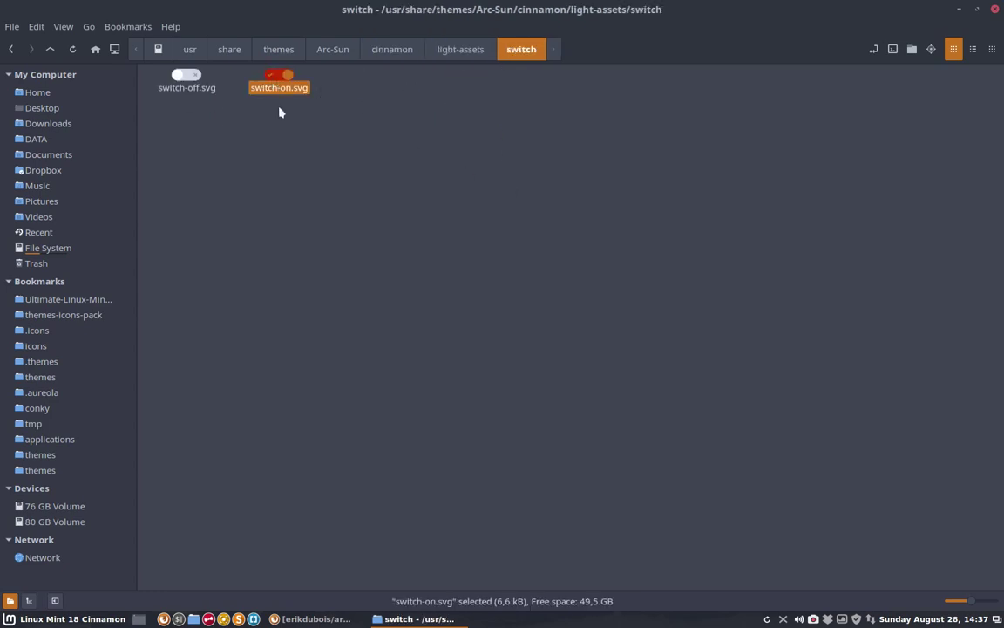
Step: Copy the Arc-Sun, Arc-Dark-Sun and Arc-Darker-Sun folders from /usr/share/themes to the desktop
left_click(281, 51)
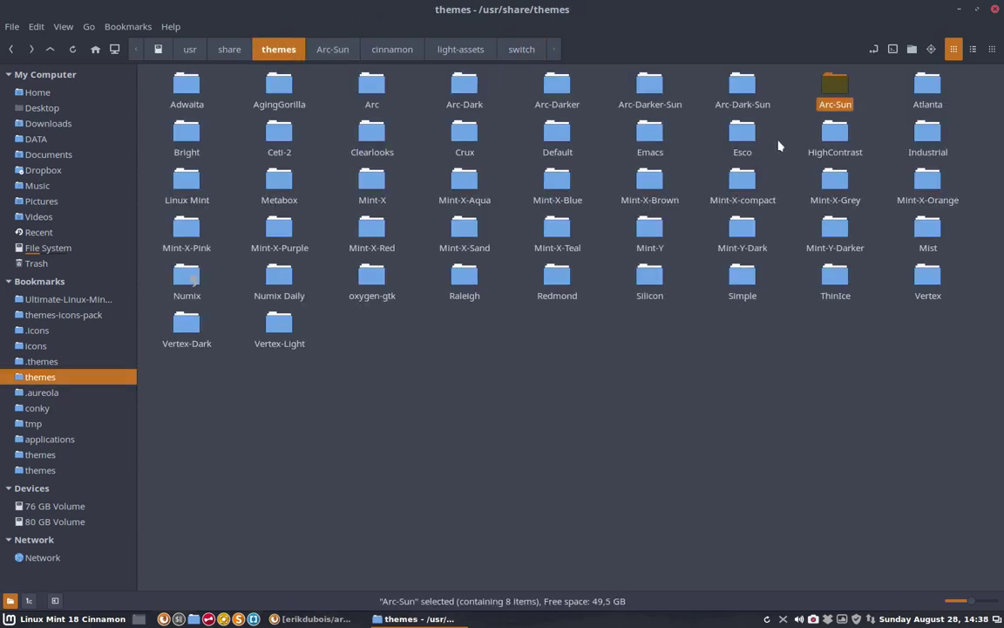
left_click_drag(669, 20, 1000, 190)
left_click_drag(779, 188, 86, 247)
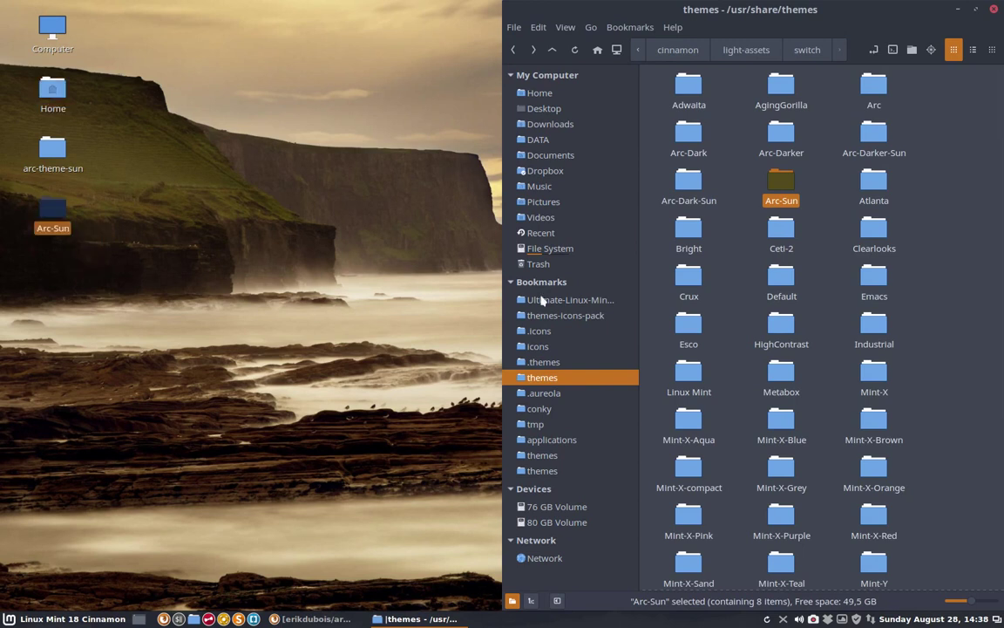
left_click_drag(683, 186, 74, 279)
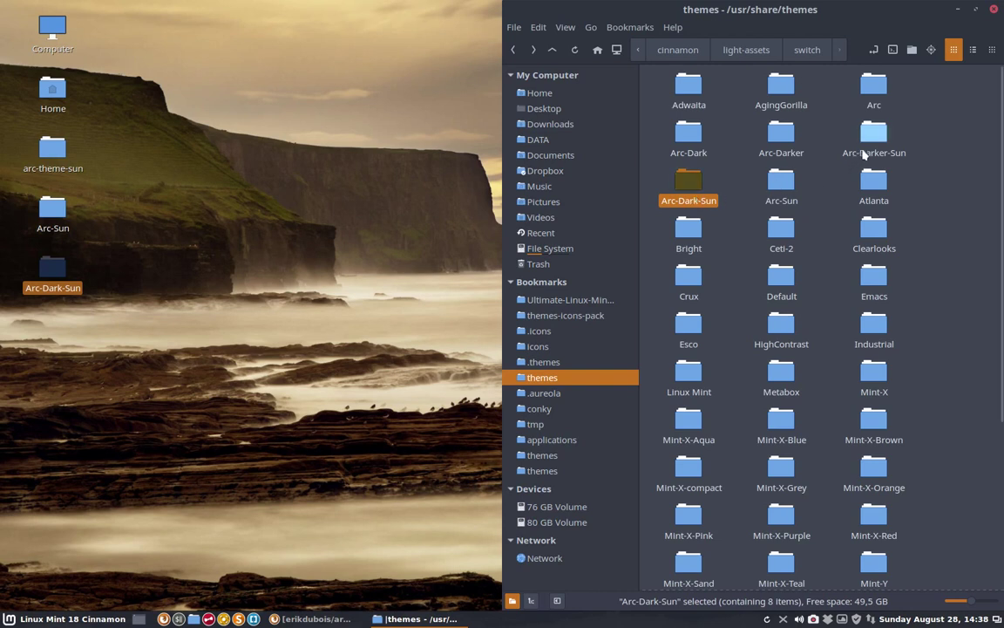
left_click_drag(870, 142, 39, 347)
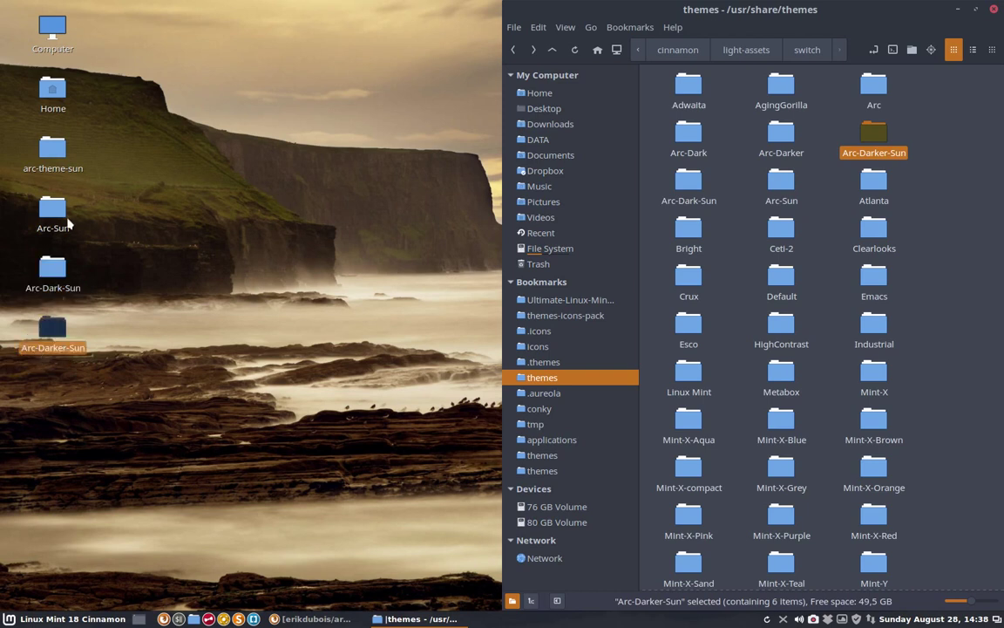
Step: Rename the desktop's Arc-Sun folder to Arc-Red
left_click(54, 214)
key("F2")
type("Arc-Red")
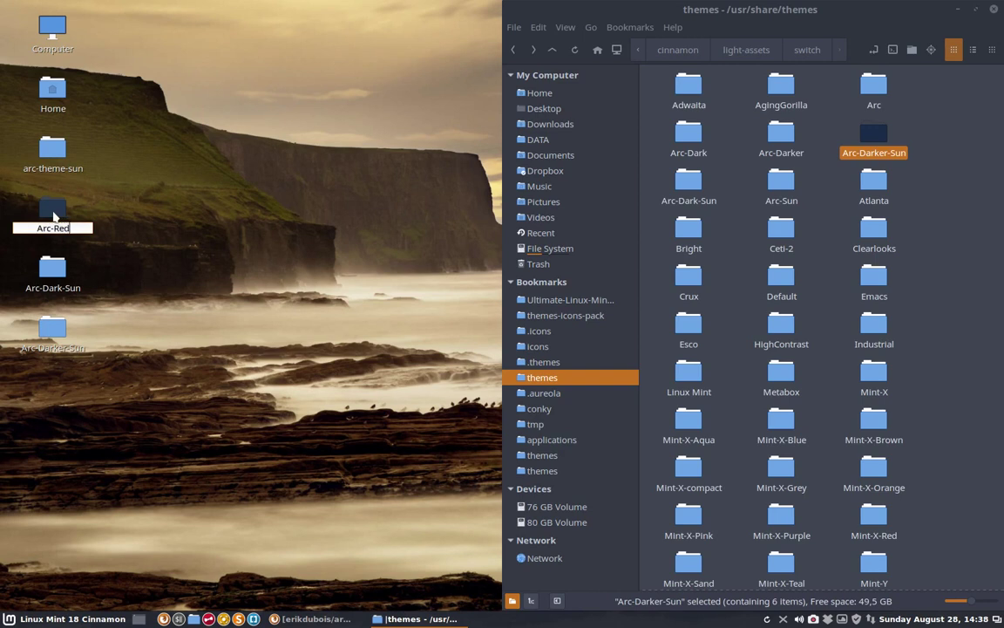
left_click(54, 257)
Step: Start renaming the desktop's Arc-Red folder, entering only the prefix "Arc-"
left_click(52, 214)
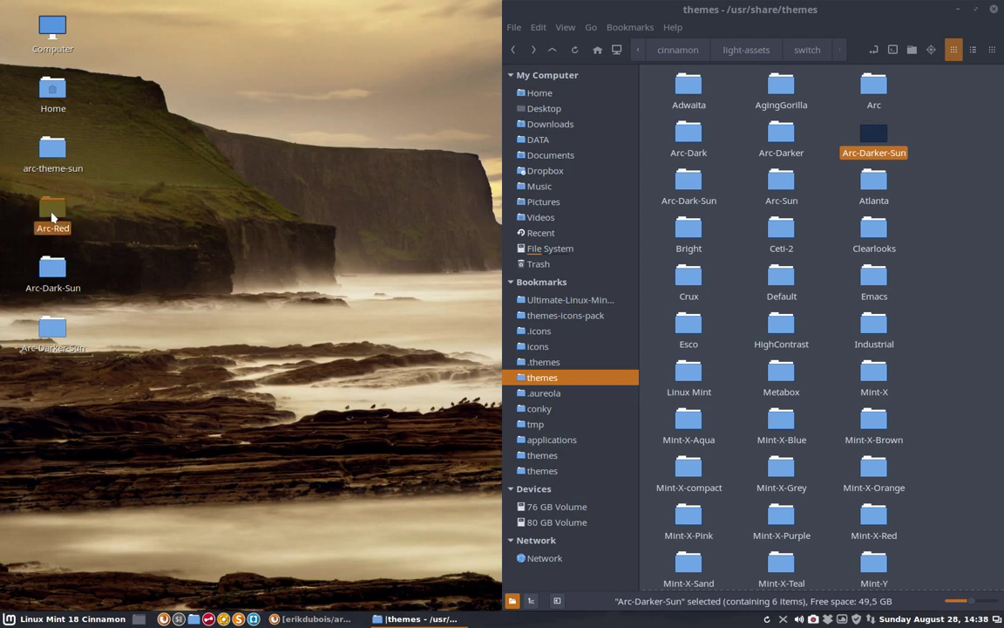
key("F2")
type("Arc-")
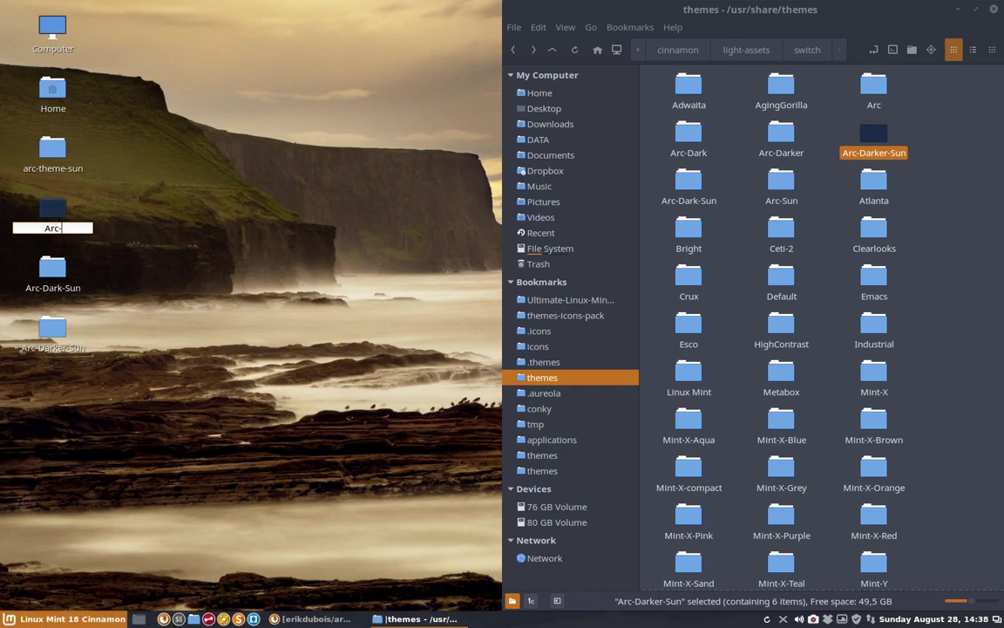
Step: Open Gpick, check the name of the #EF3821 palette colour, and close Gpick
left_click(48, 619)
type("gpick")
key("Return")
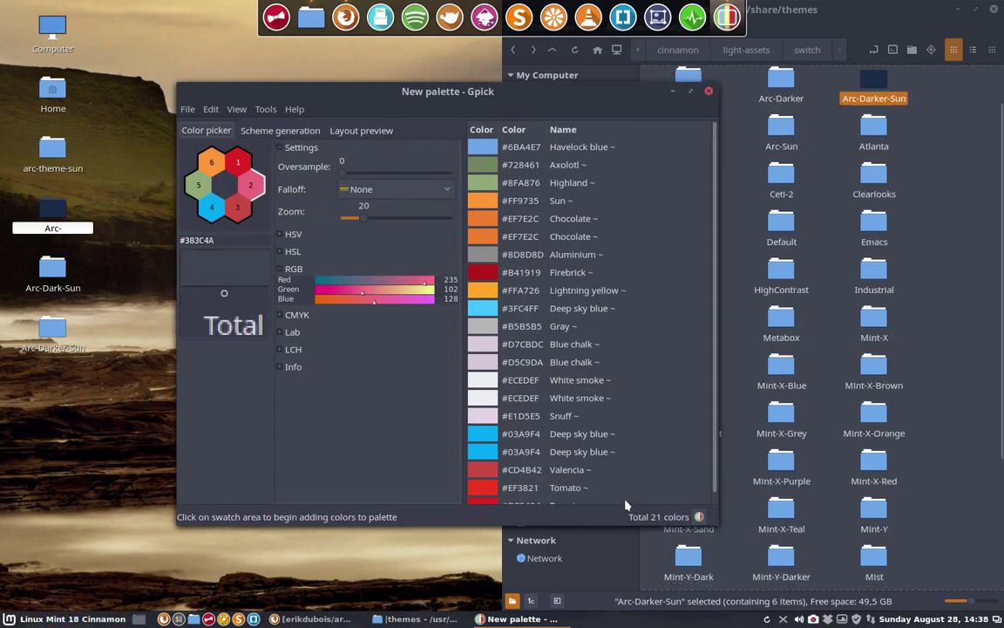
left_click(554, 490)
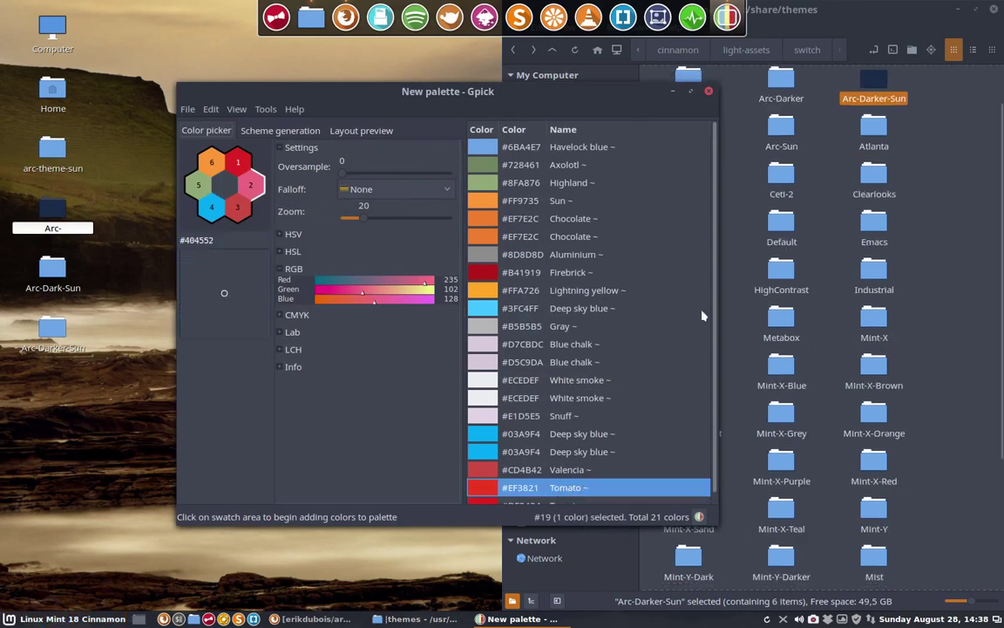
left_click(709, 91)
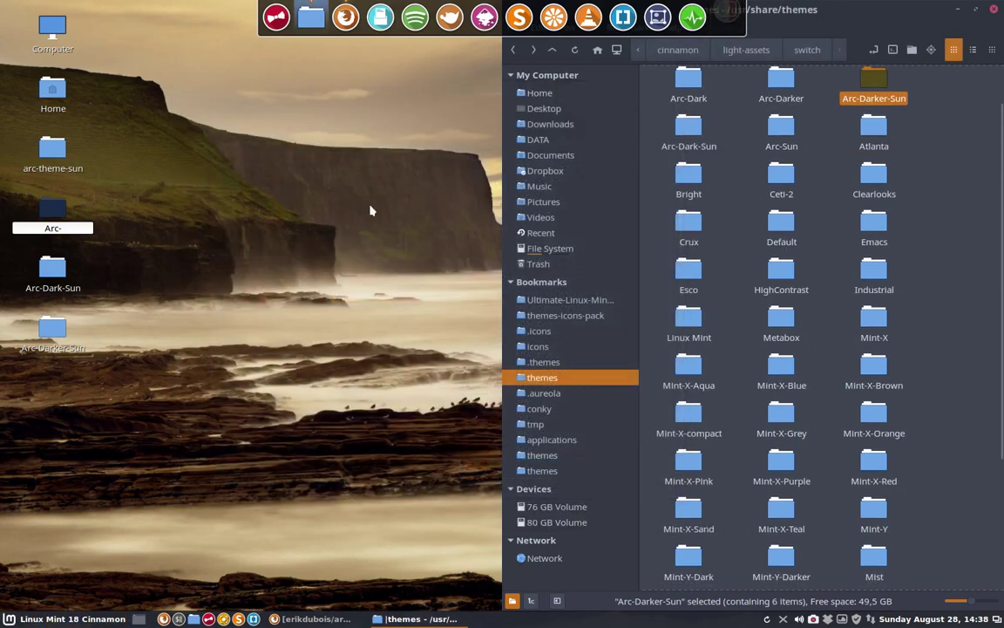
Step: Complete the name of the desktop folder being renamed as Arc-Tomato
left_click(66, 225)
left_click(65, 228)
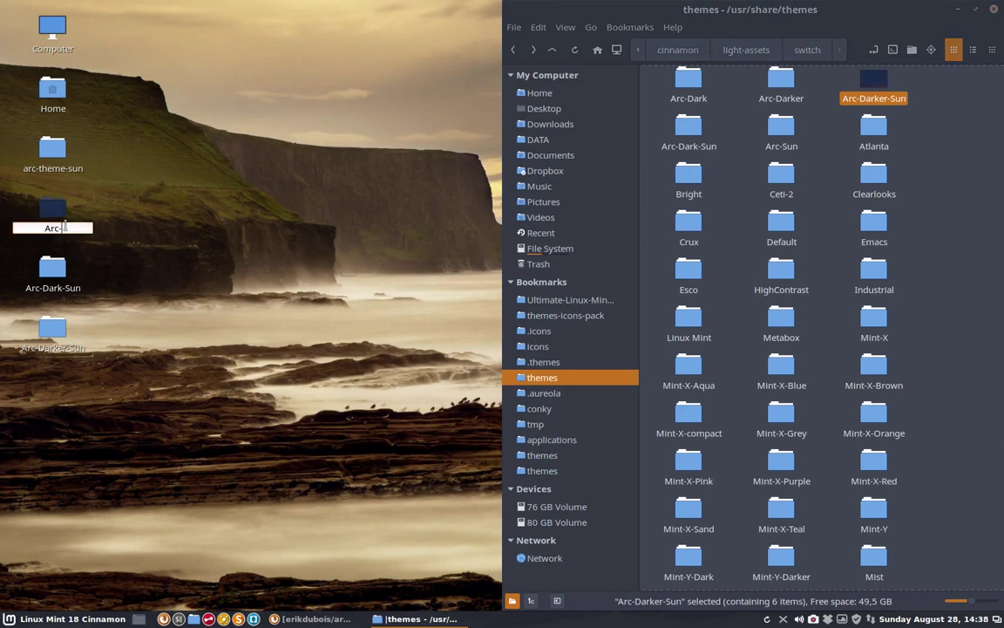
type("Tomato")
key("Return")
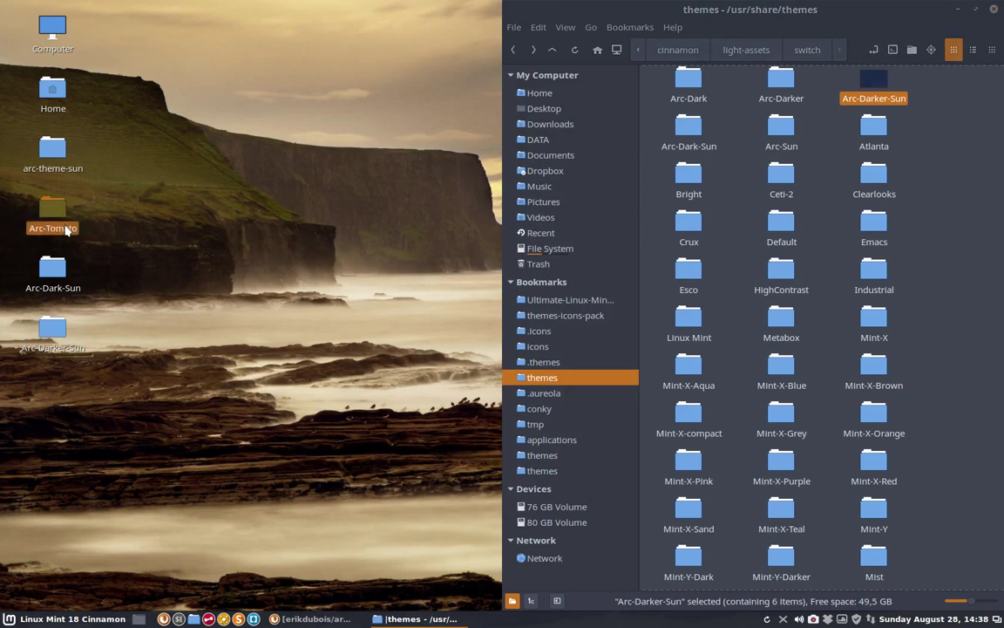
Step: Rename the desktop's Arc-Dark-Sun folder to Arc-Dark-Tomato
left_click(59, 273)
key("F2")
key("BackSpace")
key("BackSpace")
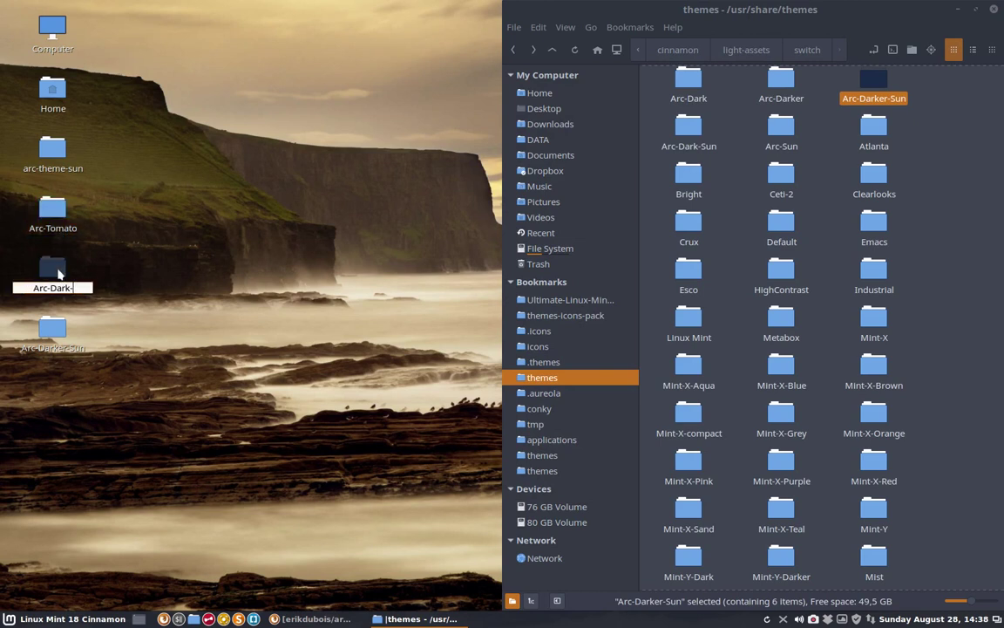
type("Sun")
key("Return")
Step: Rename the desktop's Arc-Darker-Sun folder to Arc-Darker-Tomato
left_click(49, 329)
key("F2")
key("End")
key("BackSpace")
key("BackSpace")
key("BackSpace")
type("Tomato")
key("Return")
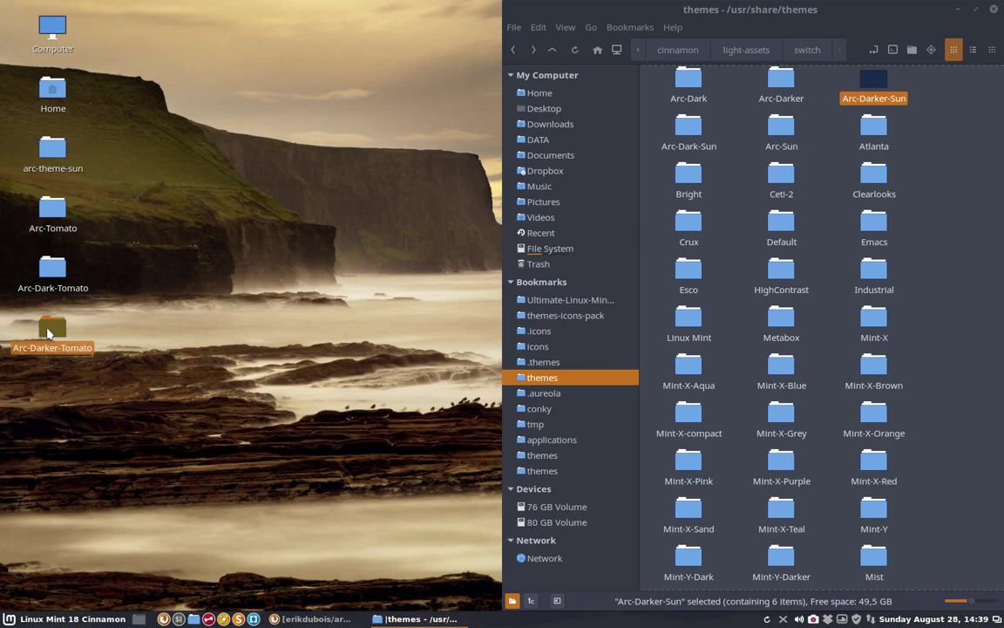
Step: Move the three Tomato theme folders from the desktop into the .themes folder in the home directory
left_click_drag(6, 200, 107, 348)
right_click(54, 303)
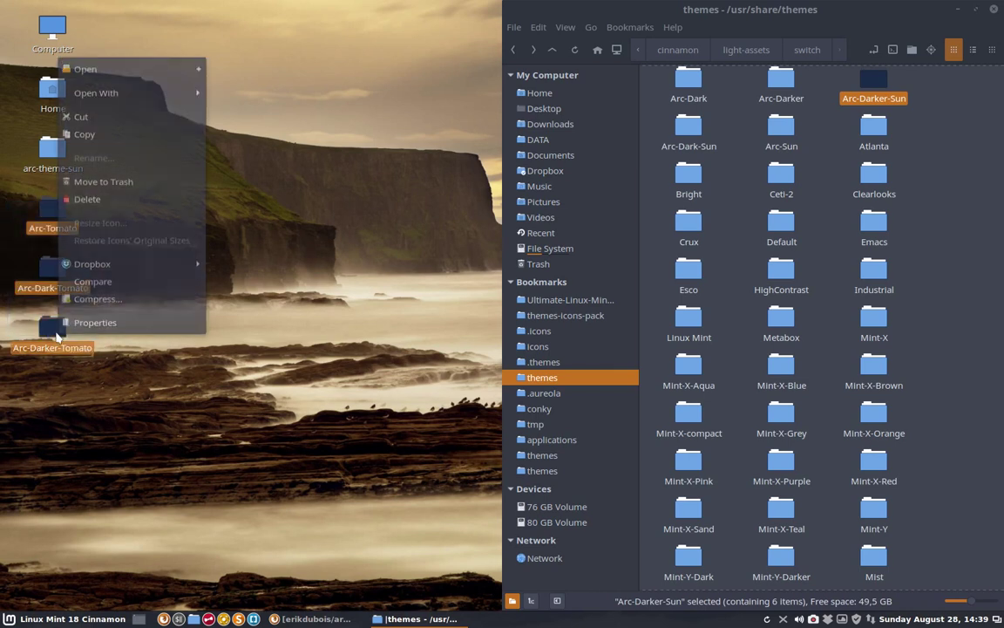
left_click(96, 109)
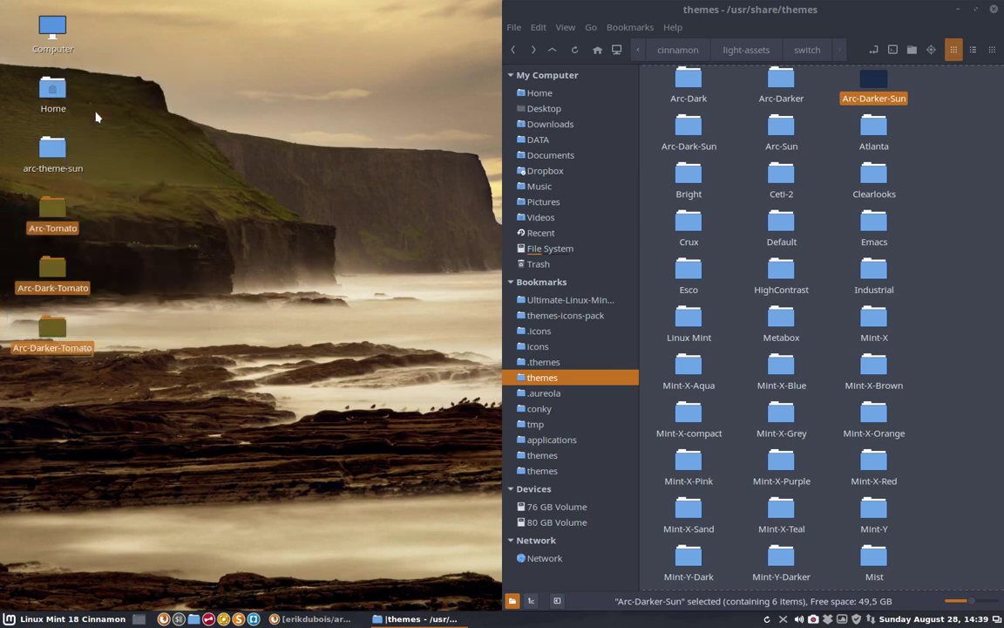
left_click(554, 363)
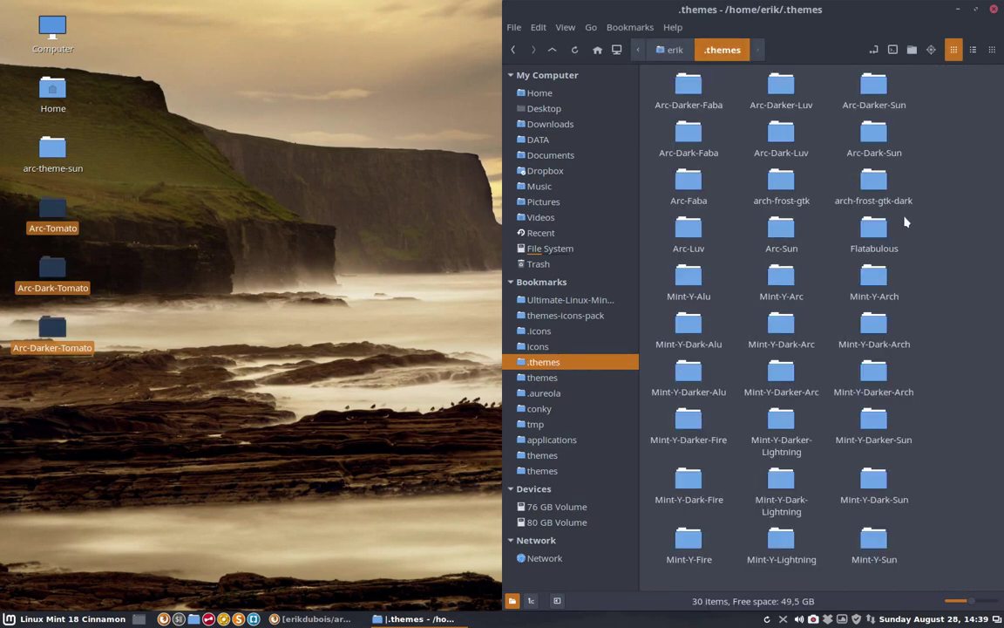
right_click(953, 164)
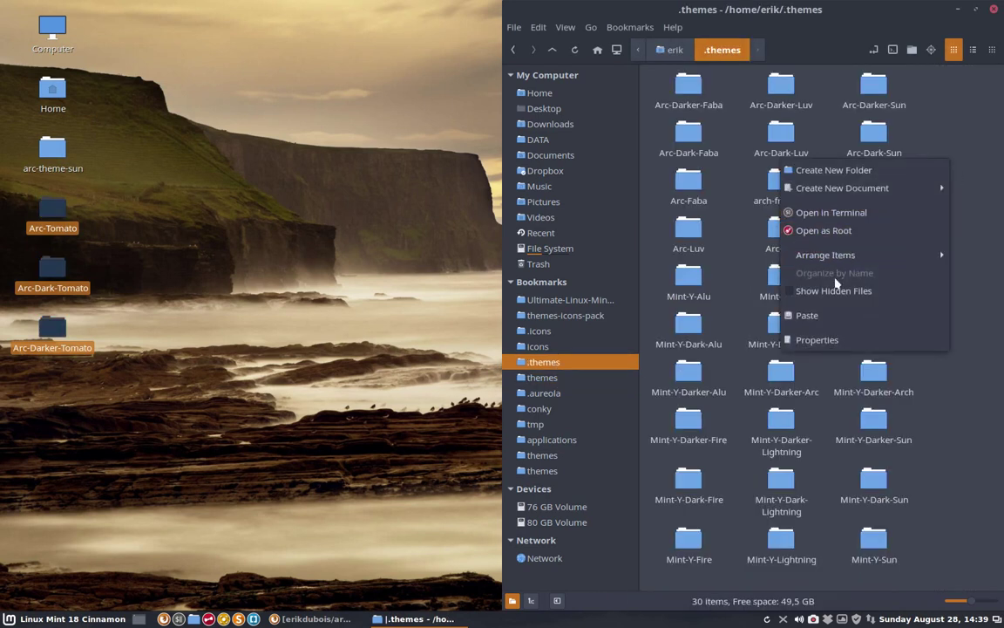
left_click(831, 316)
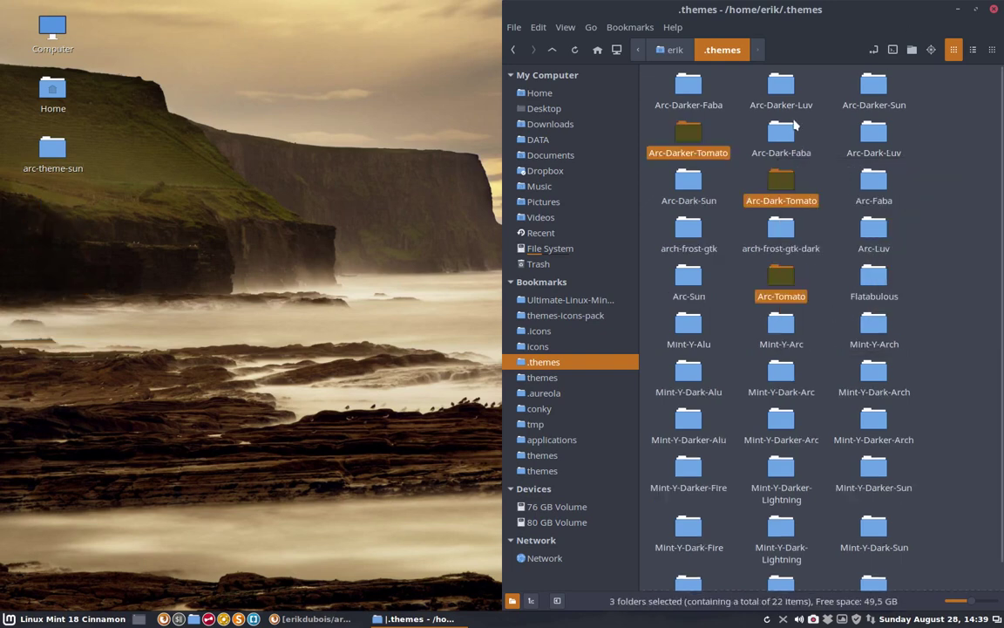
Step: Maximize the file manager and open the index.theme file of the Arc-Tomato folder for editing
double_click(868, 15)
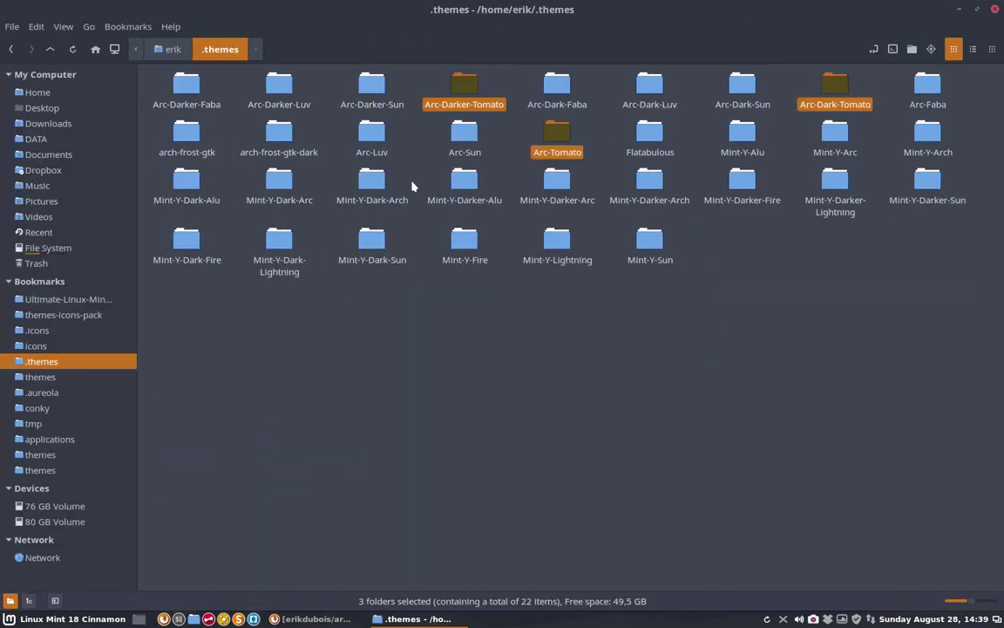
left_click(578, 319)
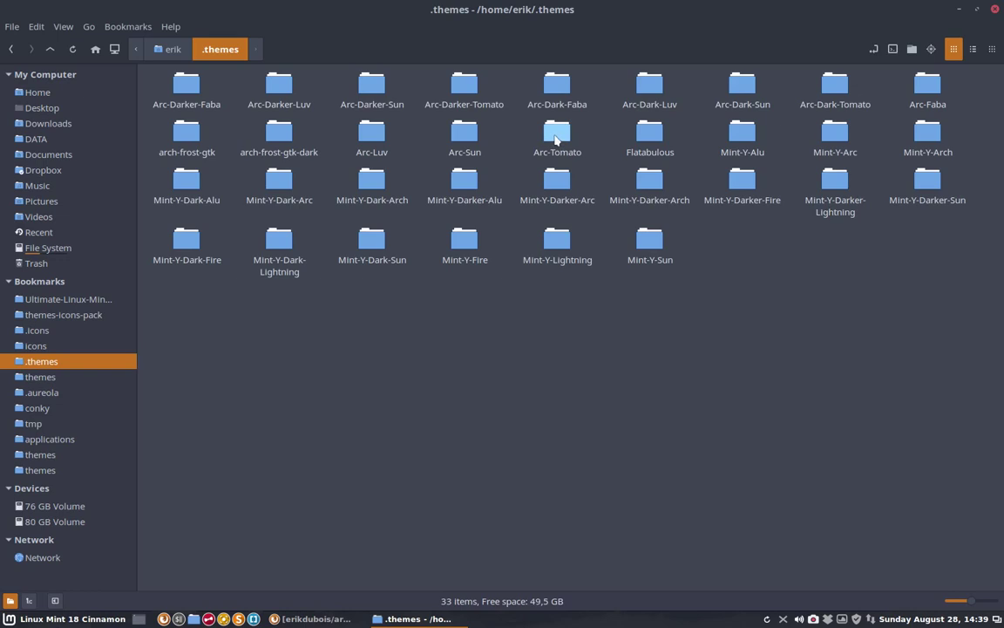
double_click(555, 133)
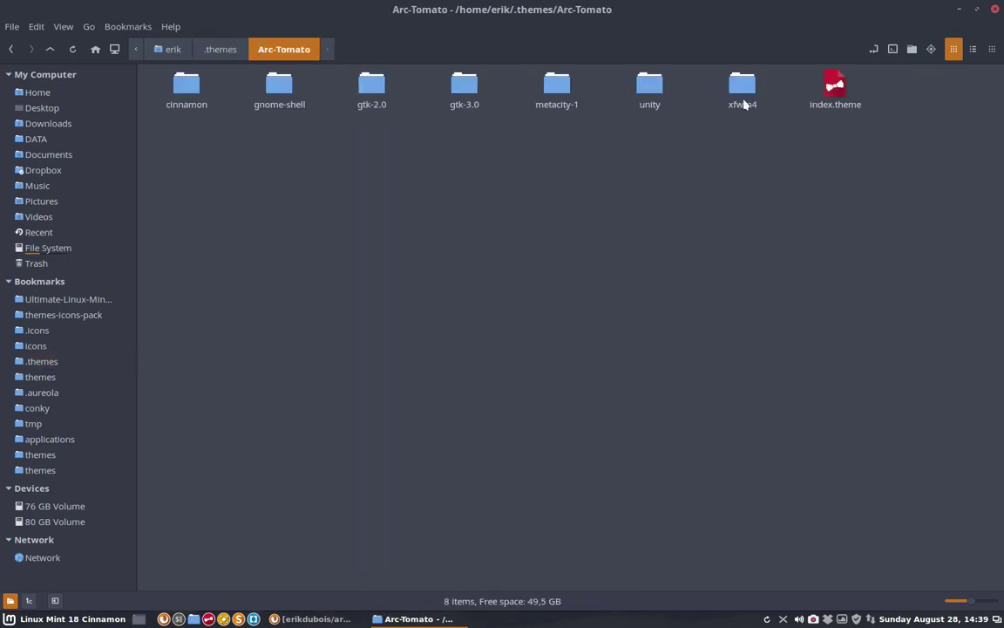
double_click(834, 87)
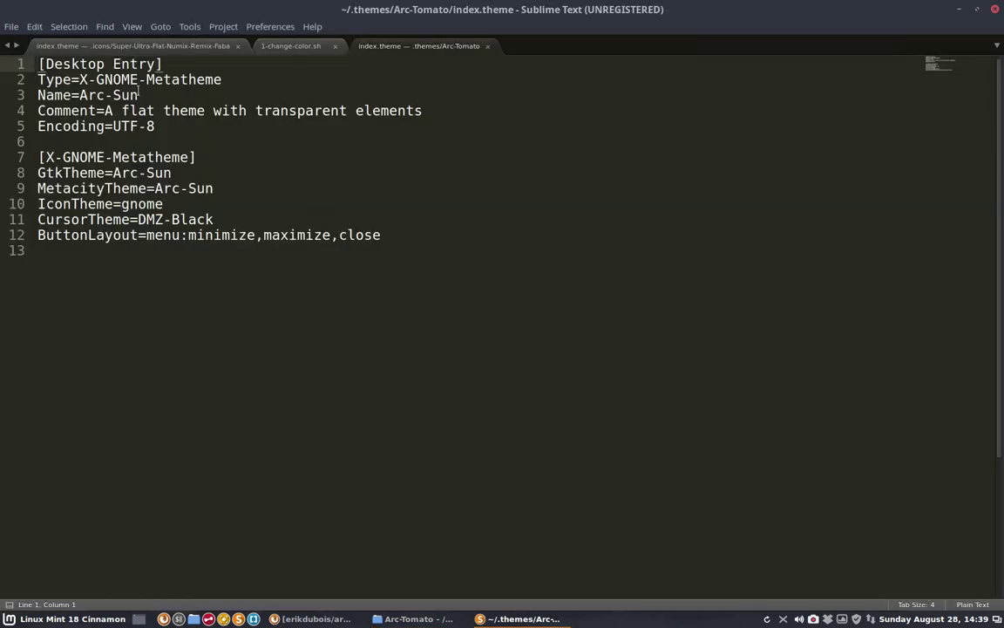
Step: Replace every occurrence of Sun with Tomato in Arc-Tomato's index.theme and save the file
double_click(138, 93)
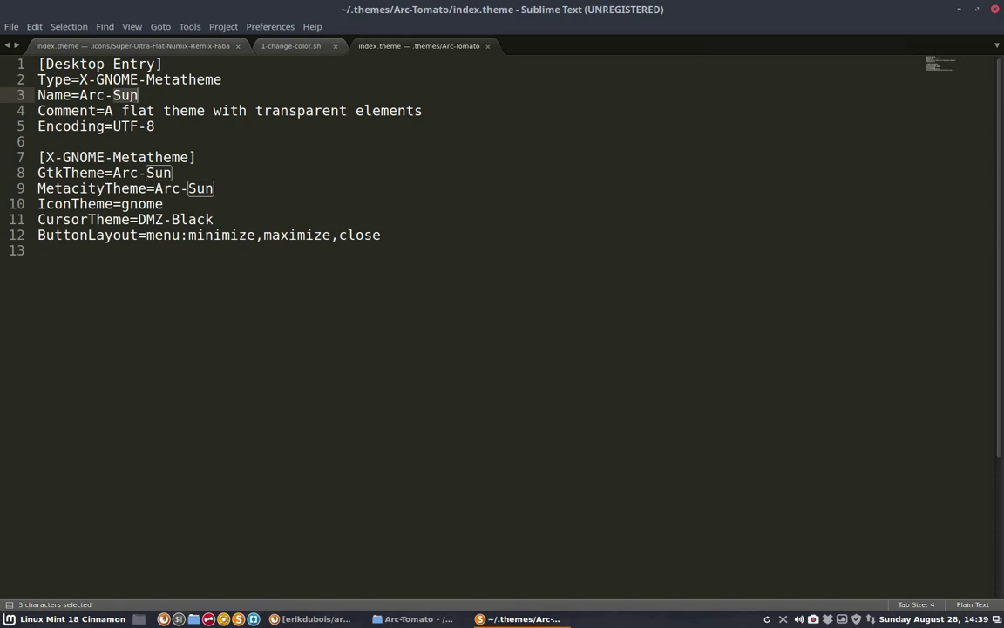
key("ctrl+h")
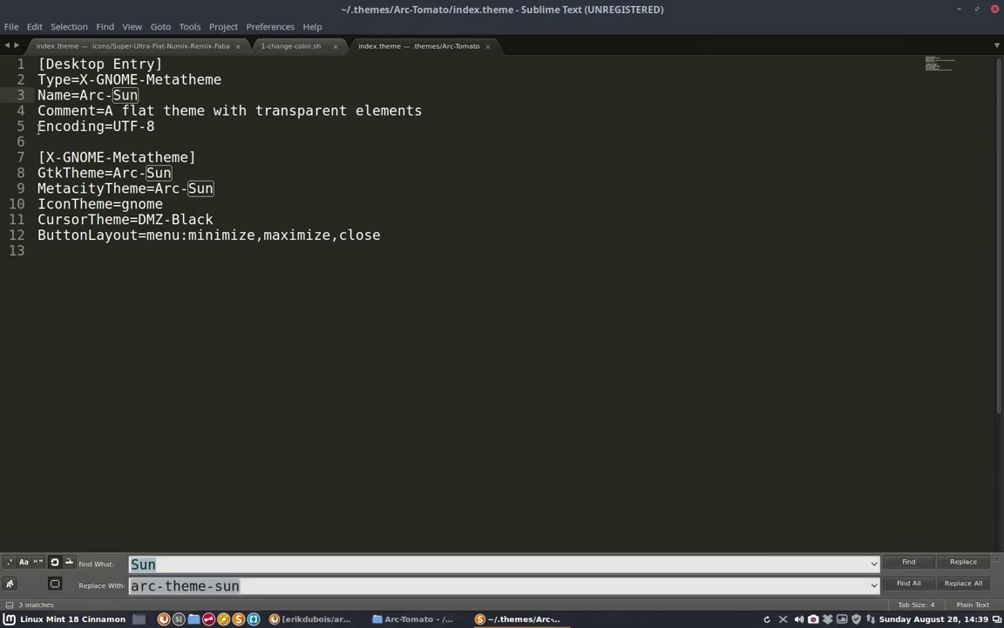
key("Tab")
type("Tomato")
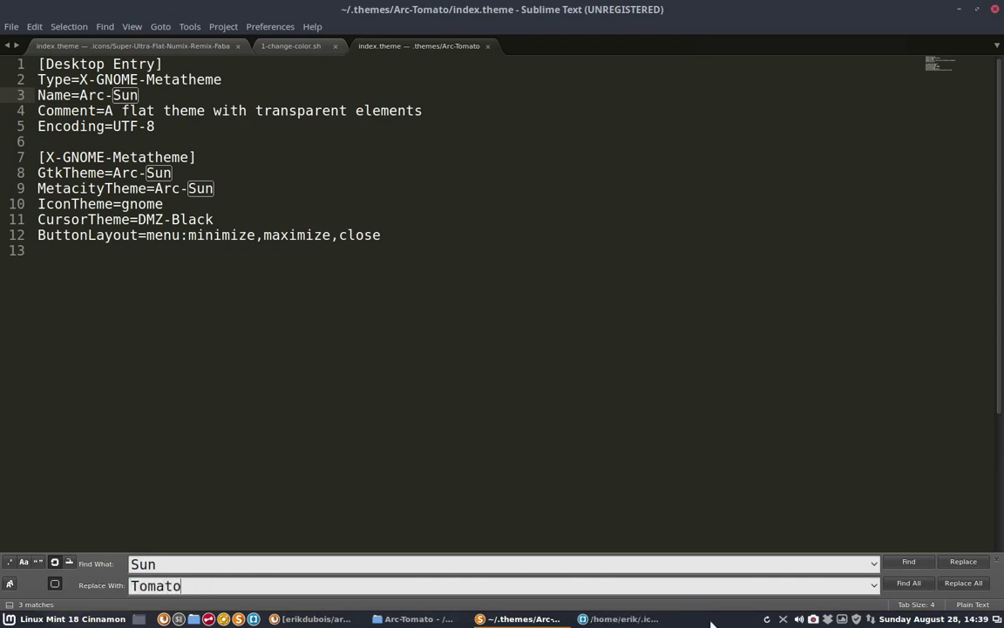
right_click(645, 619)
left_click(527, 603)
left_click(907, 562)
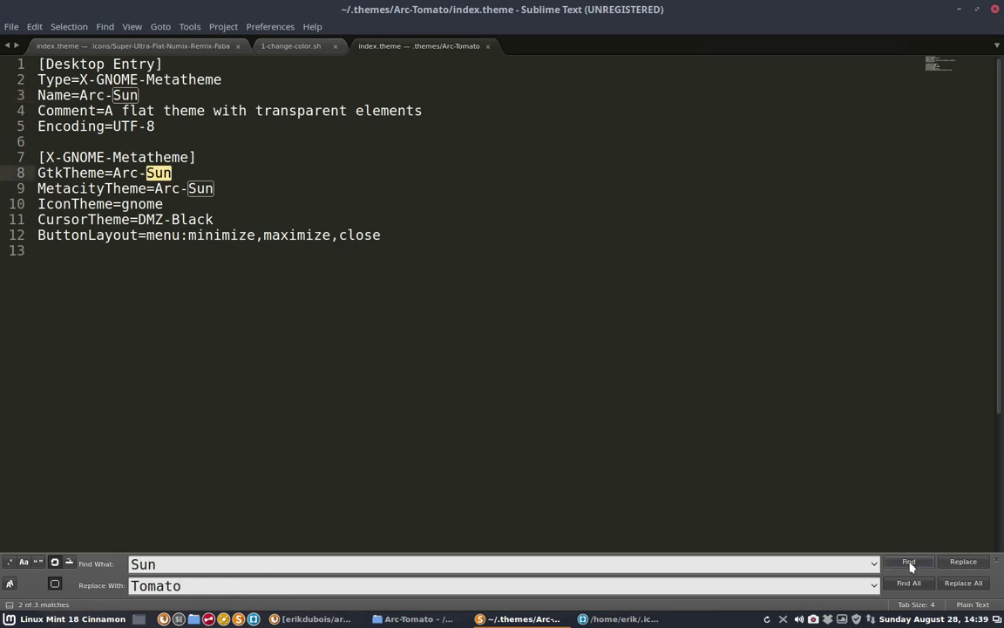
left_click(966, 565)
left_click(966, 565)
left_click(966, 565)
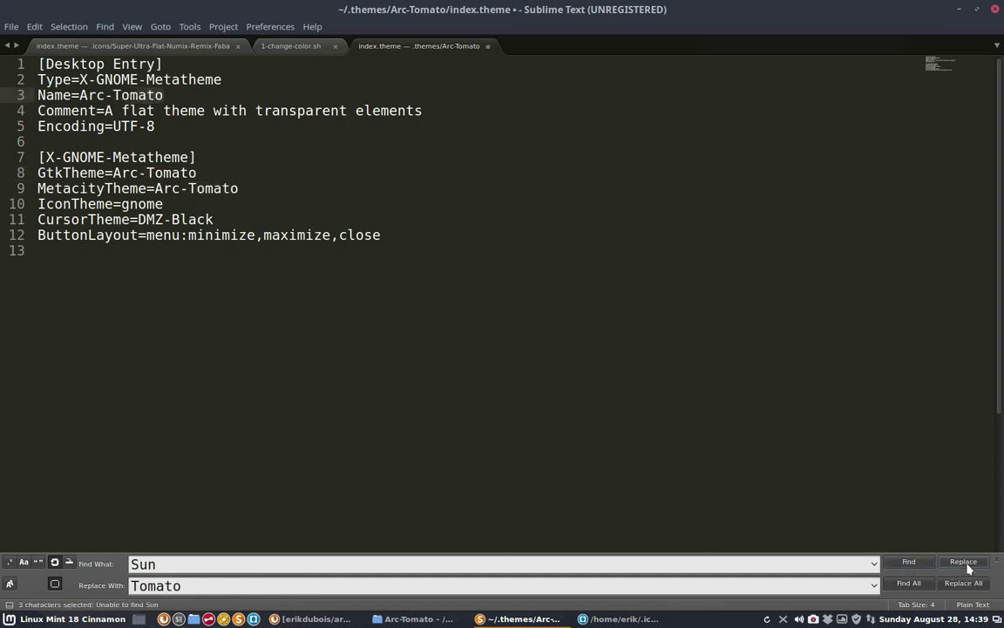
key("ctrl+s")
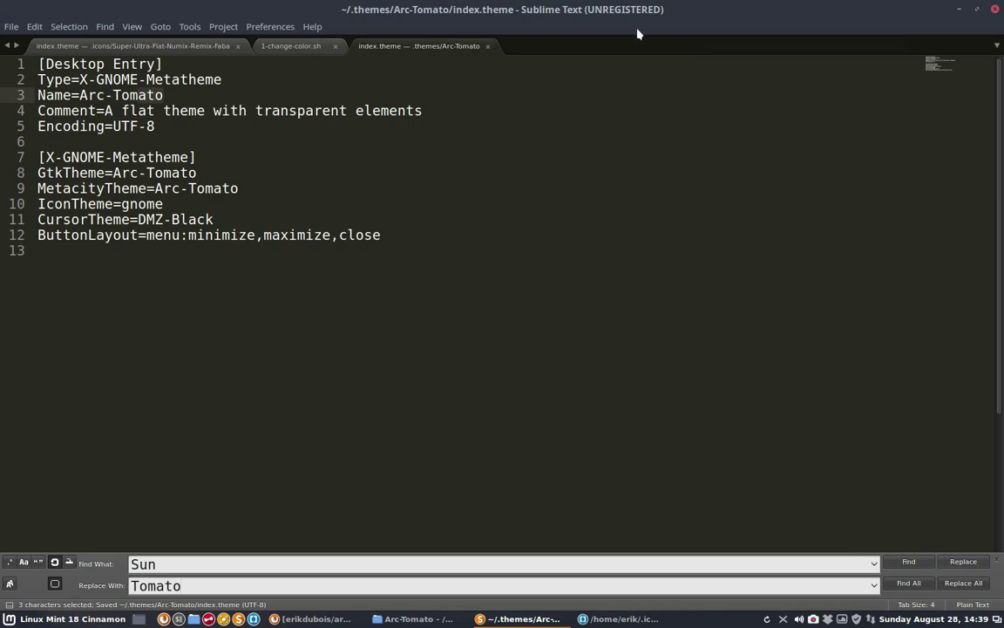
Step: Close the index.theme file, the Sublime Text window and the Brackets window
left_click(490, 47)
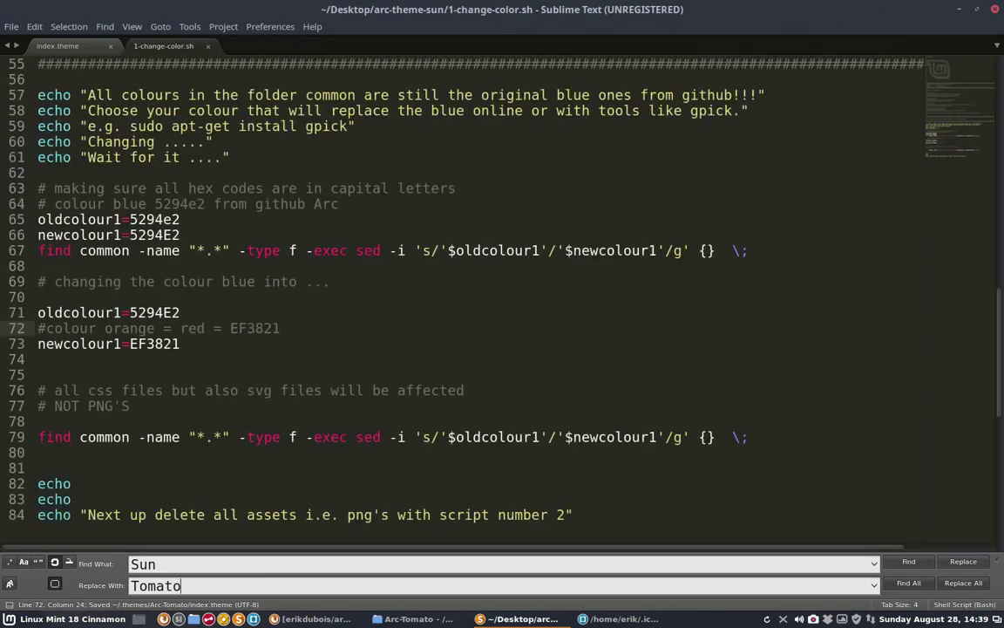
left_click(994, 10)
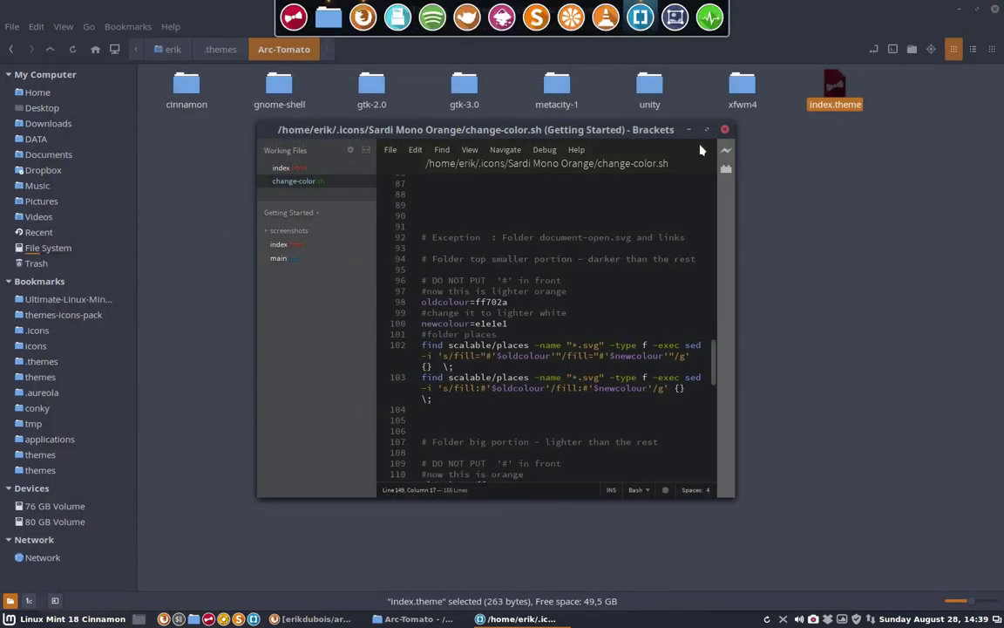
left_click(725, 129)
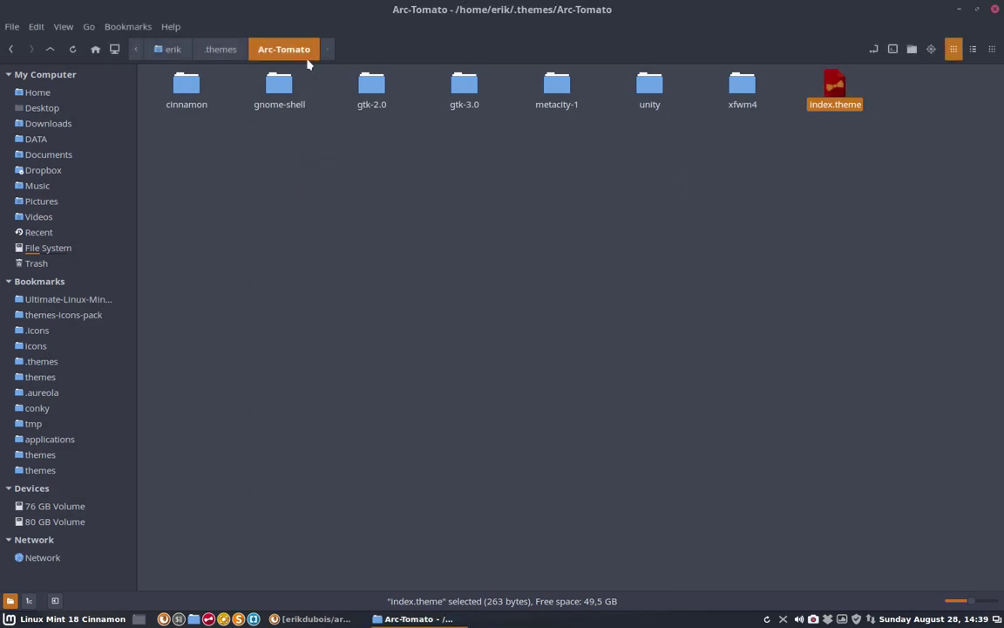
Step: Replace every occurrence of Sun with Tomato in the Arc-Darker-Tomato folder's index.theme, then save and close the file
left_click(221, 49)
double_click(478, 91)
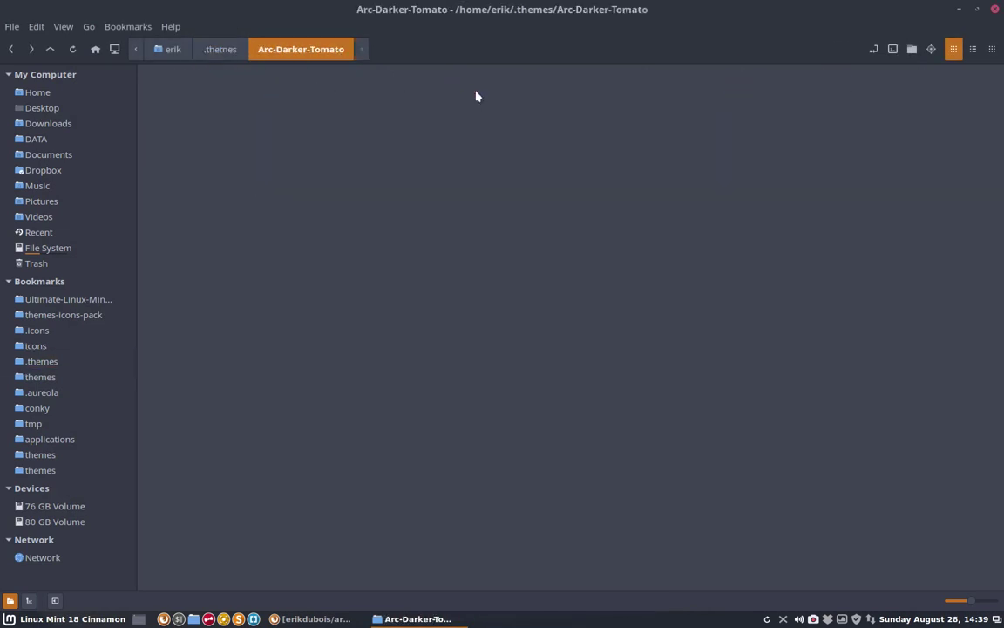
left_click(642, 87)
double_click(642, 87)
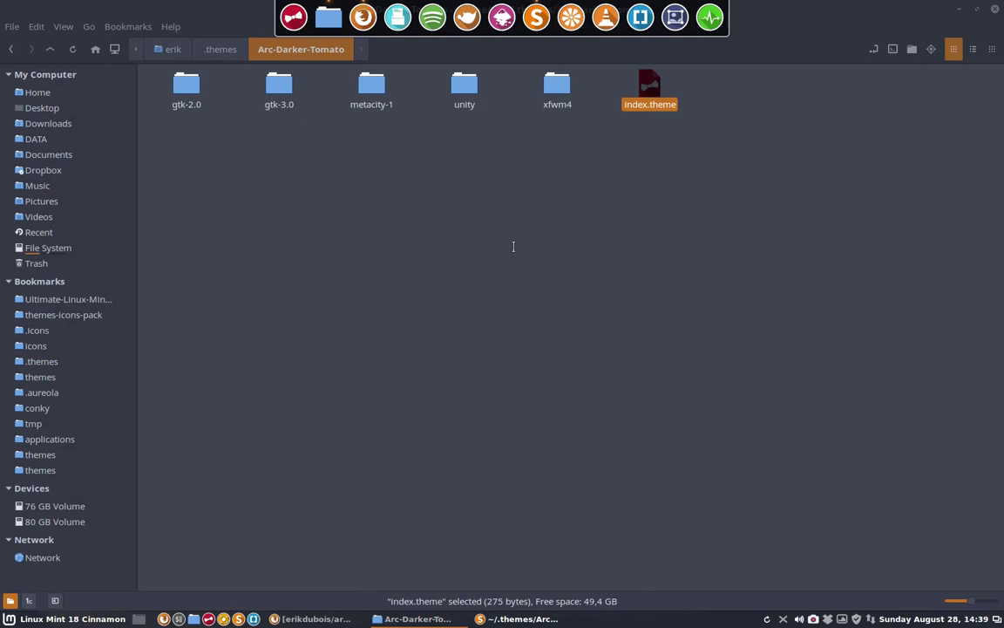
key("ctrl+h")
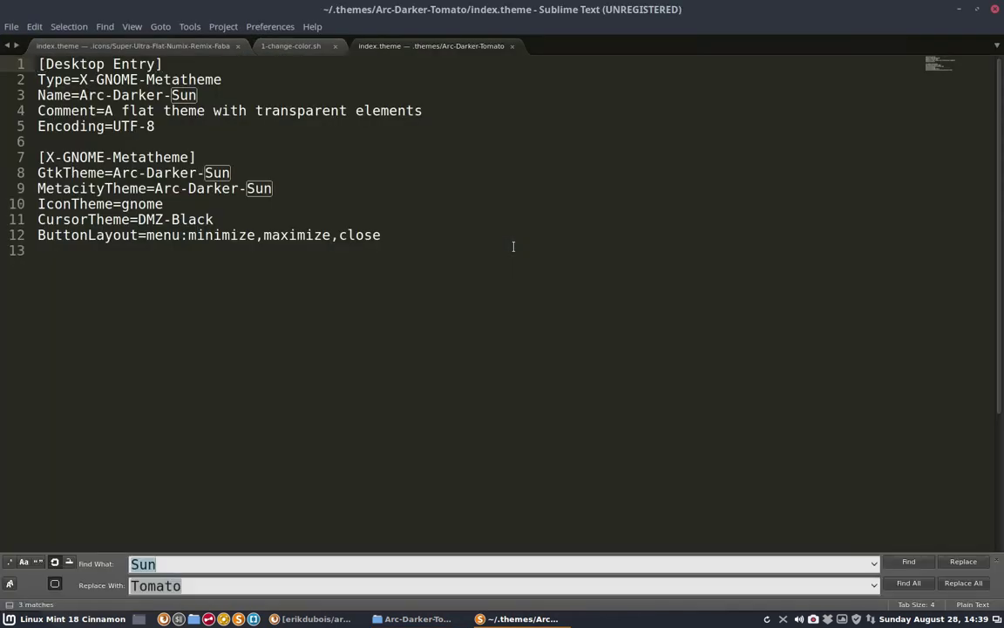
left_click(972, 583)
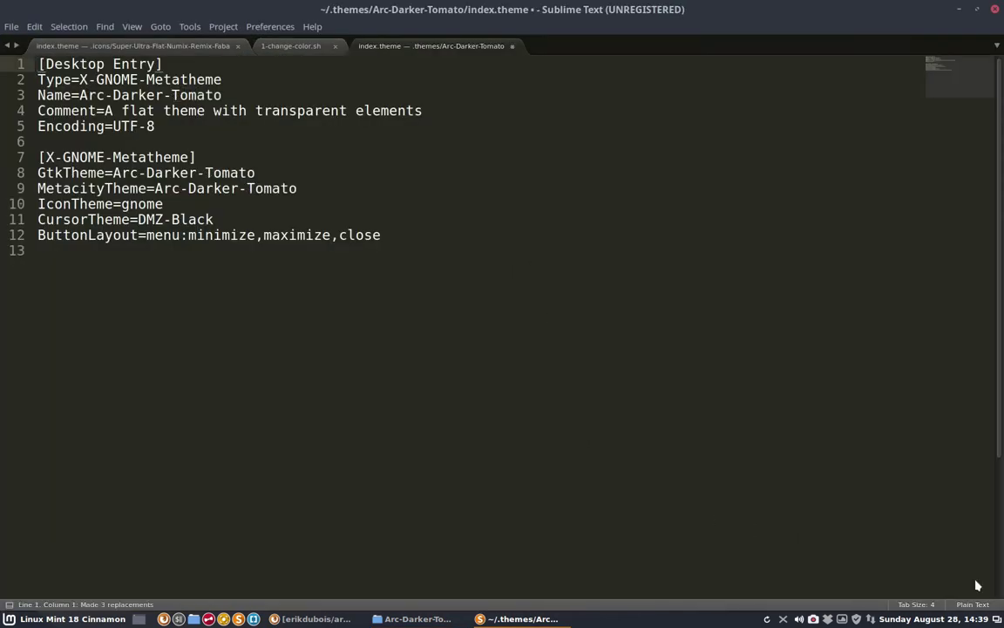
left_click(995, 8)
Step: Replace every occurrence of Sun with Tomato in the Arc-Dark-Tomato folder's index.theme, then save and close the file
left_click(221, 49)
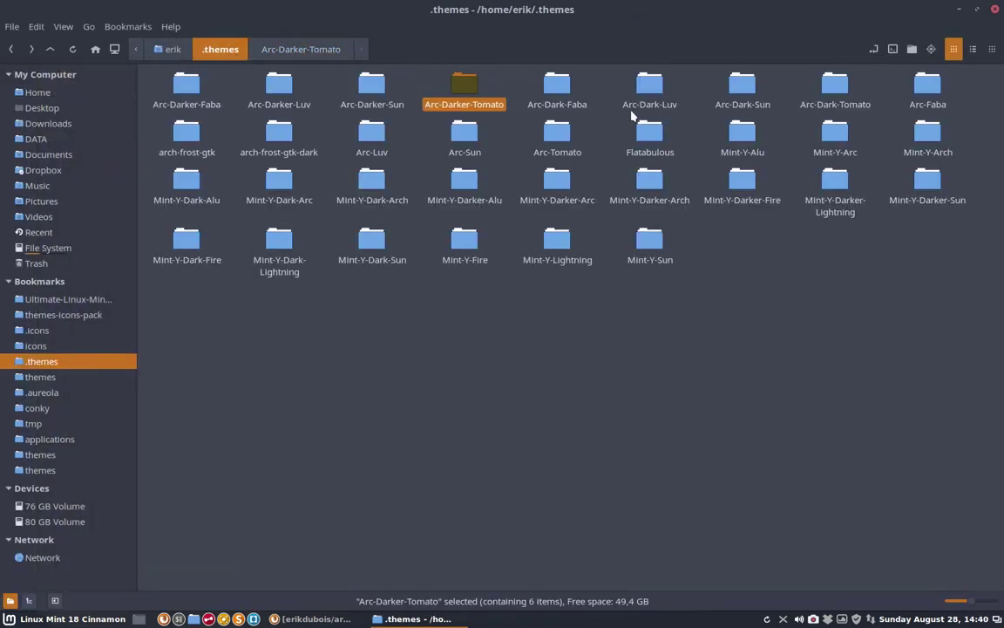
double_click(833, 87)
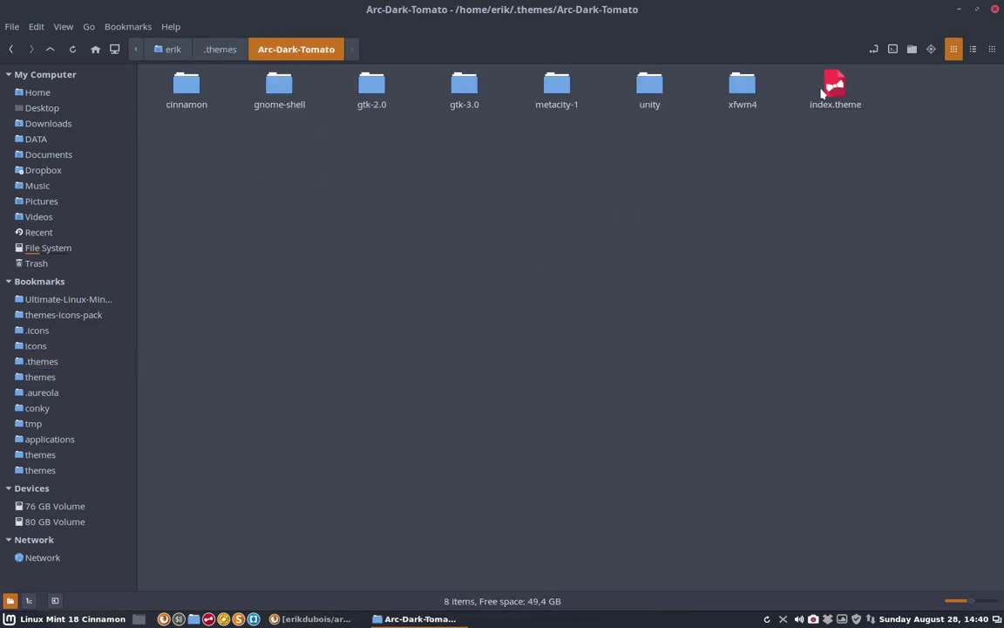
double_click(827, 89)
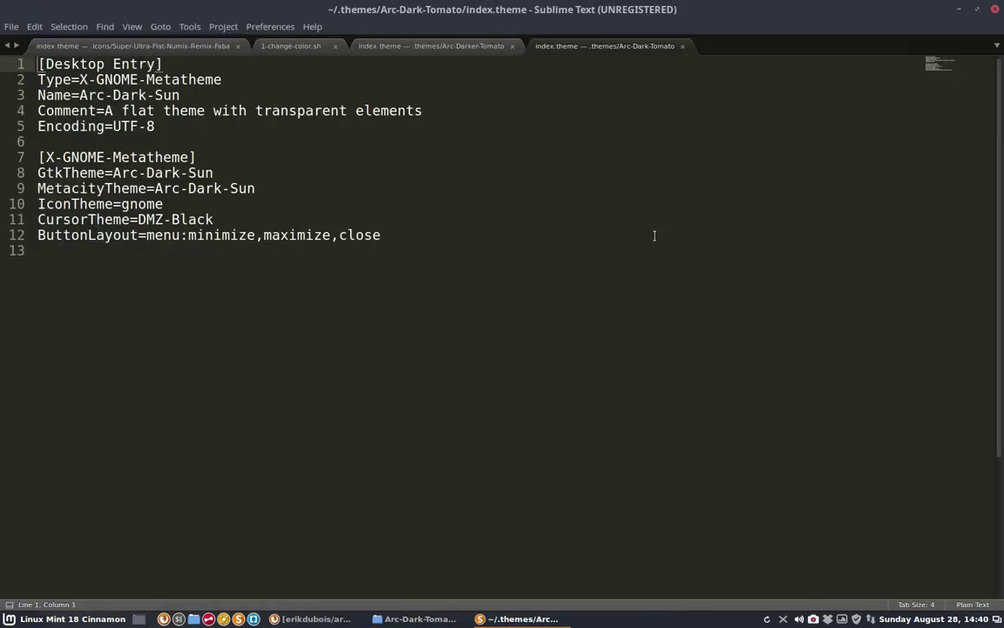
key("ctrl+h")
left_click(966, 586)
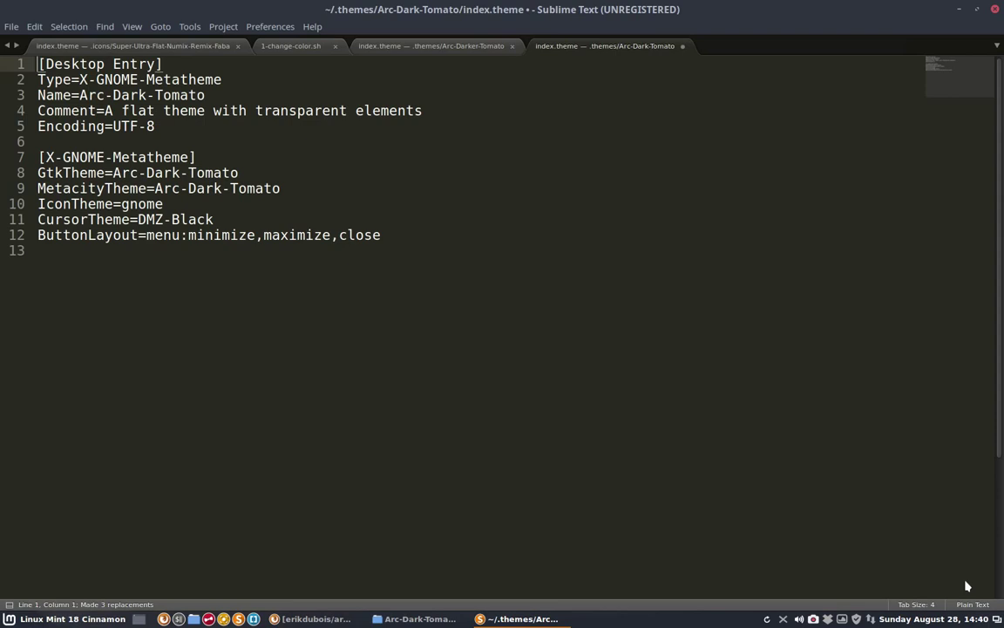
key("ctrl+s")
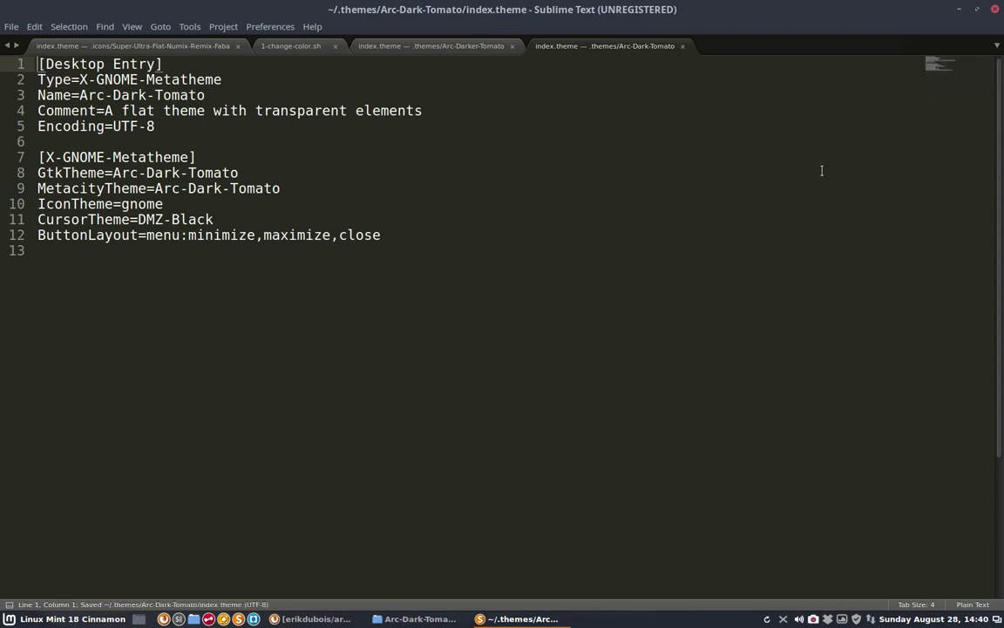
left_click(994, 9)
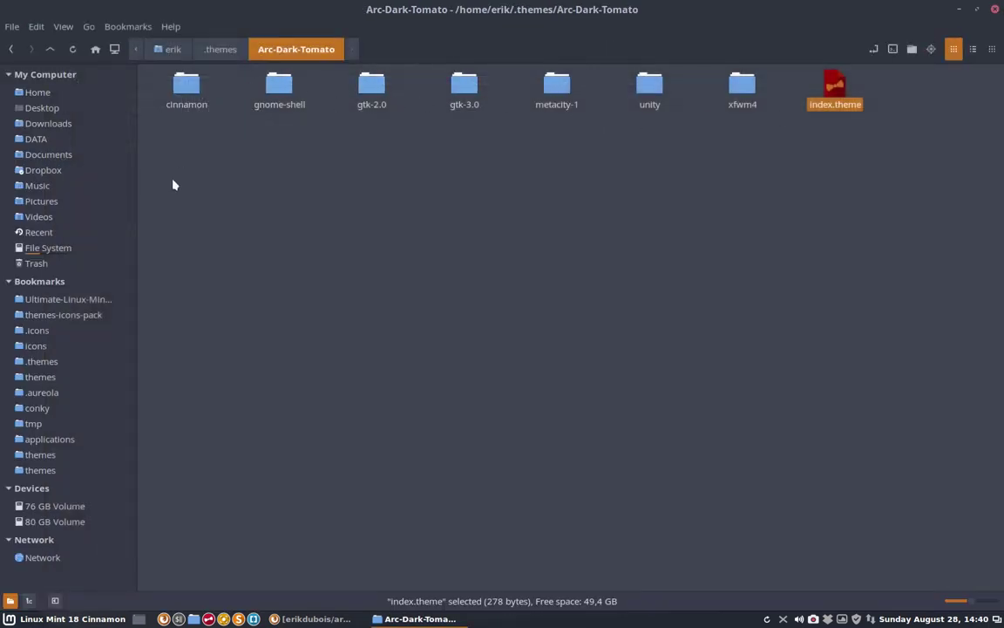
Step: Open the /usr/share/themes folder and set the window borders to Arc-Dark-Tomato in the Themes settings
left_click(50, 364)
left_click(35, 377)
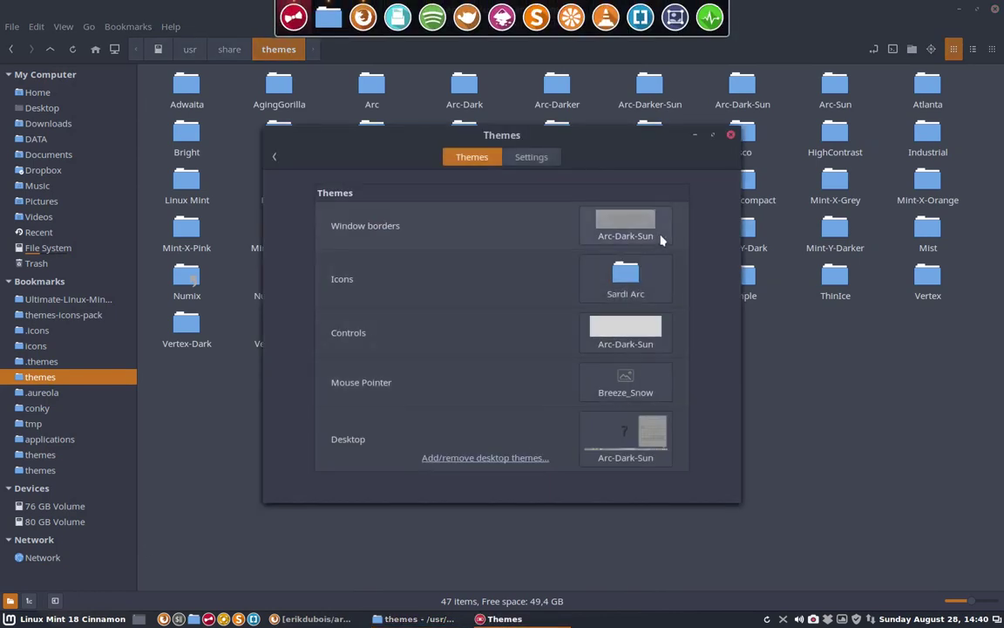
left_click(649, 232)
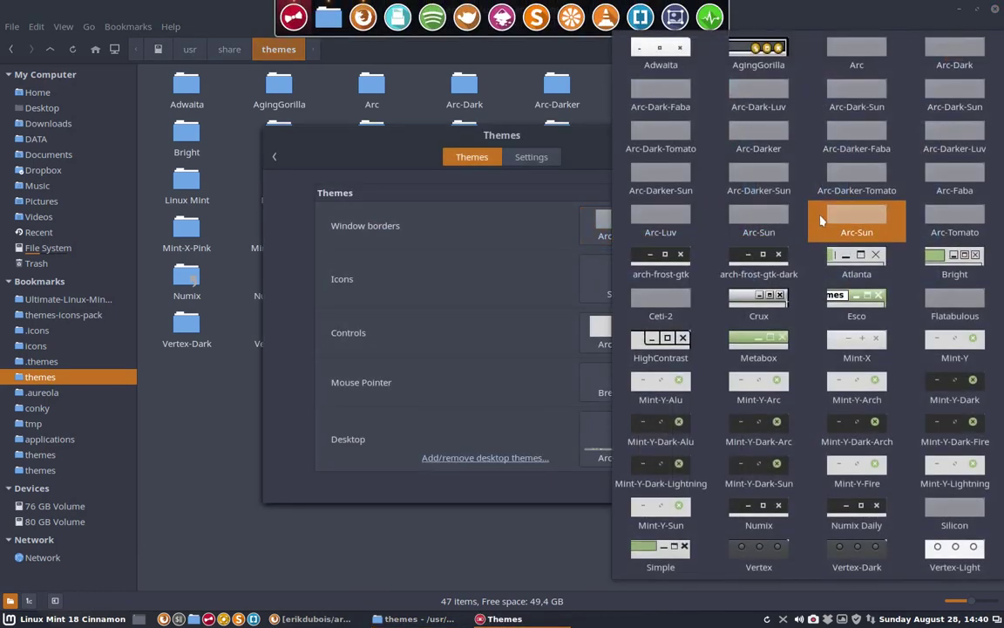
left_click(856, 186)
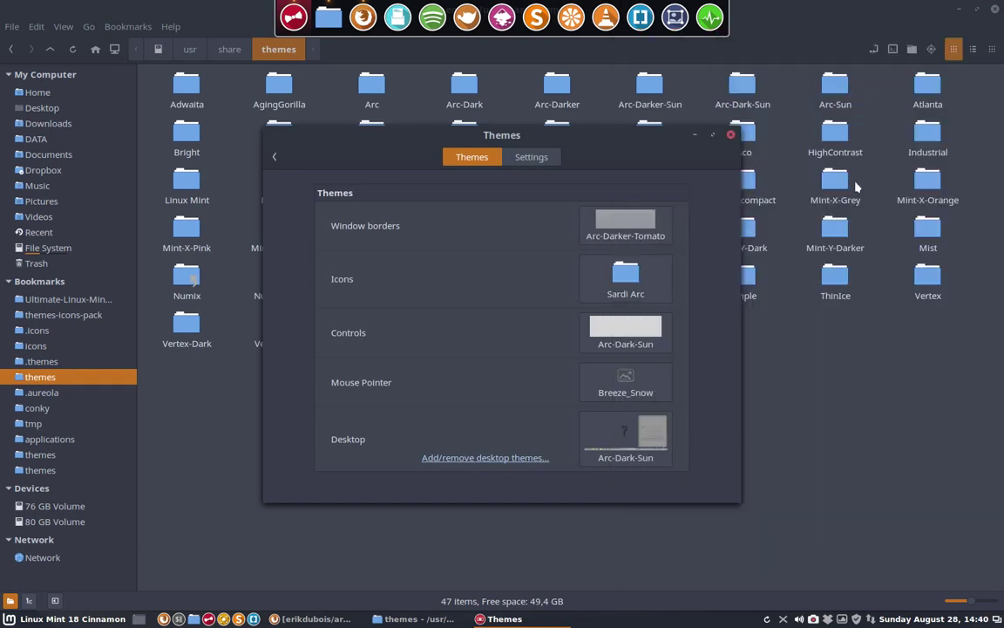
left_click(625, 225)
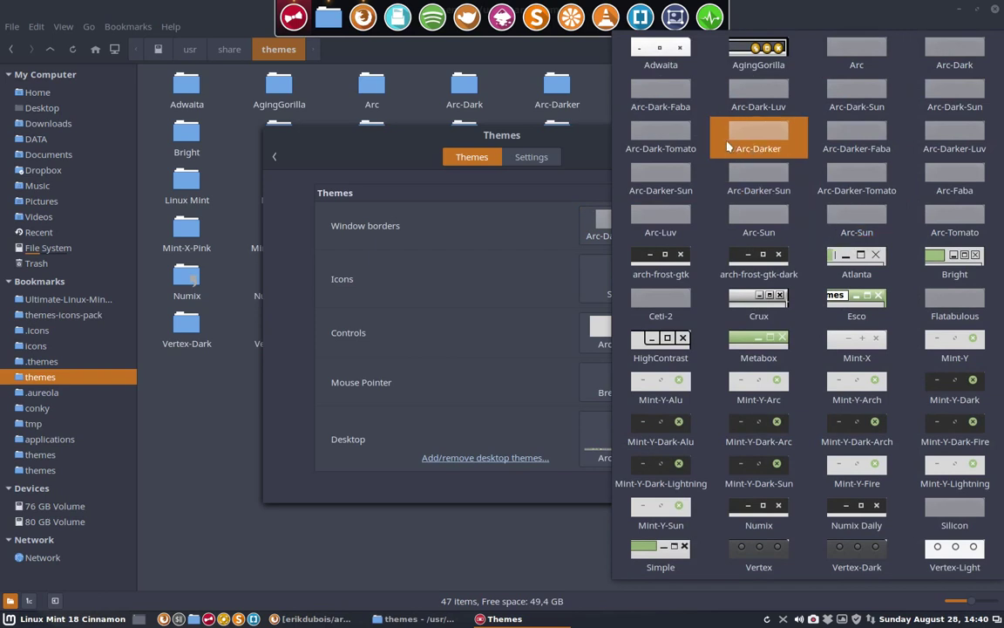
left_click(671, 153)
Step: Set both the controls and the desktop theme to Arc-Dark-Tomato
left_click(619, 329)
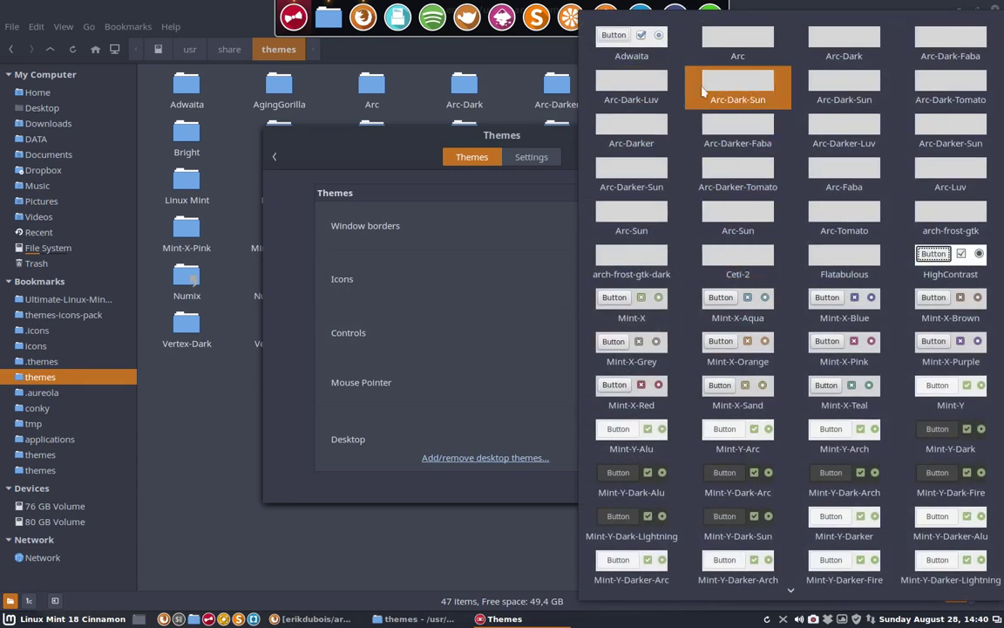
left_click(917, 94)
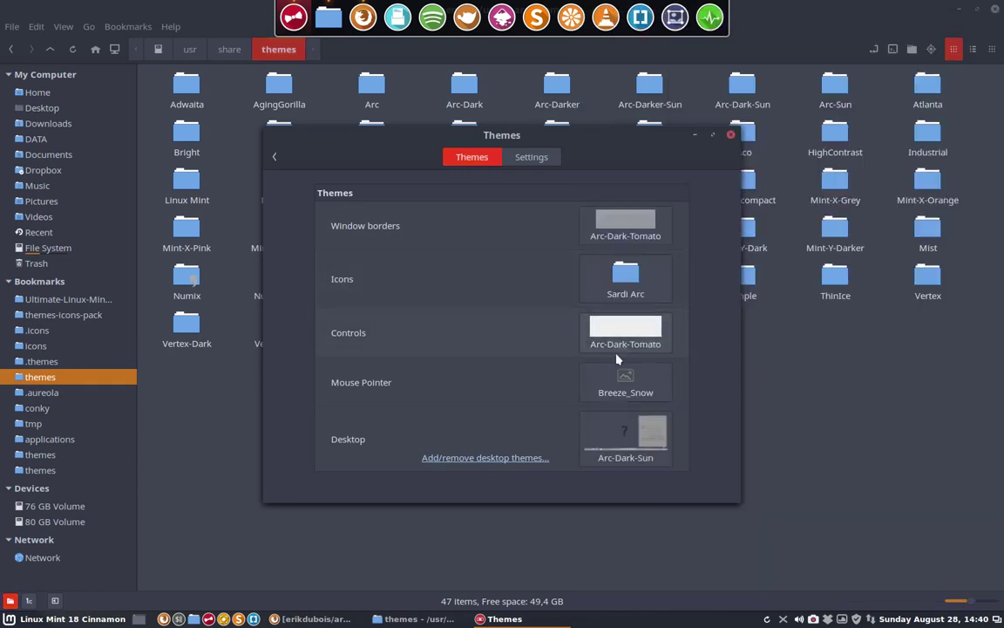
left_click(635, 431)
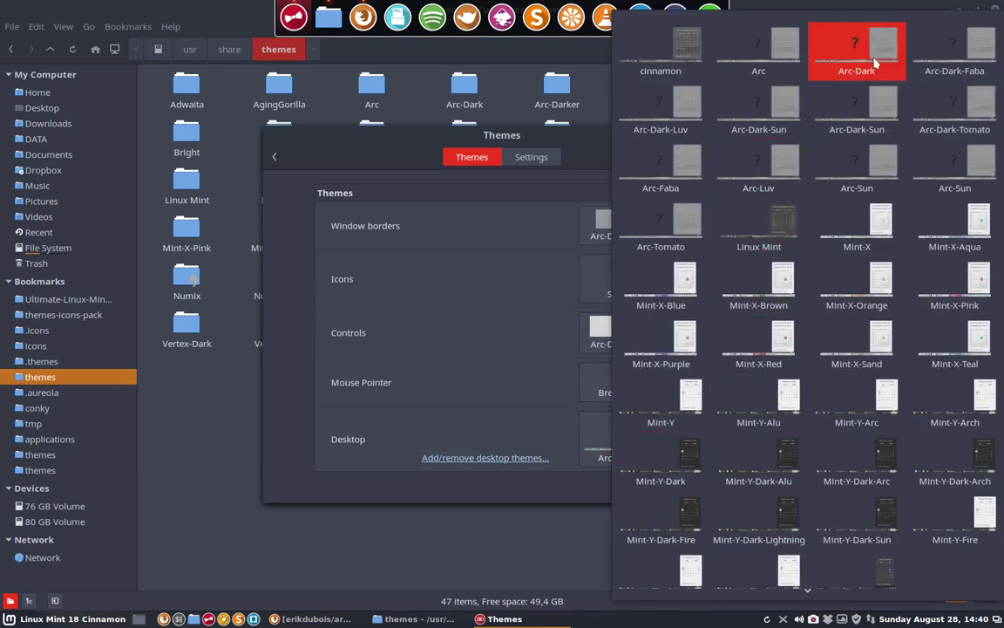
left_click(952, 101)
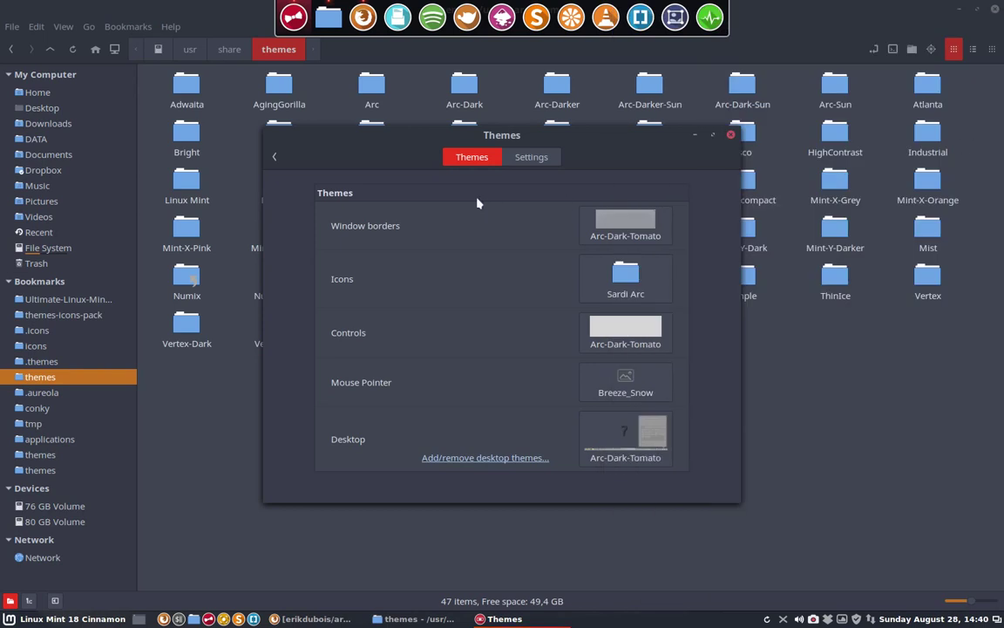
Step: Examine the Arc-Dark-Tomato styling in the application menu and the miscellaneous theme options, closing the file manager and the Themes window
left_click(206, 397)
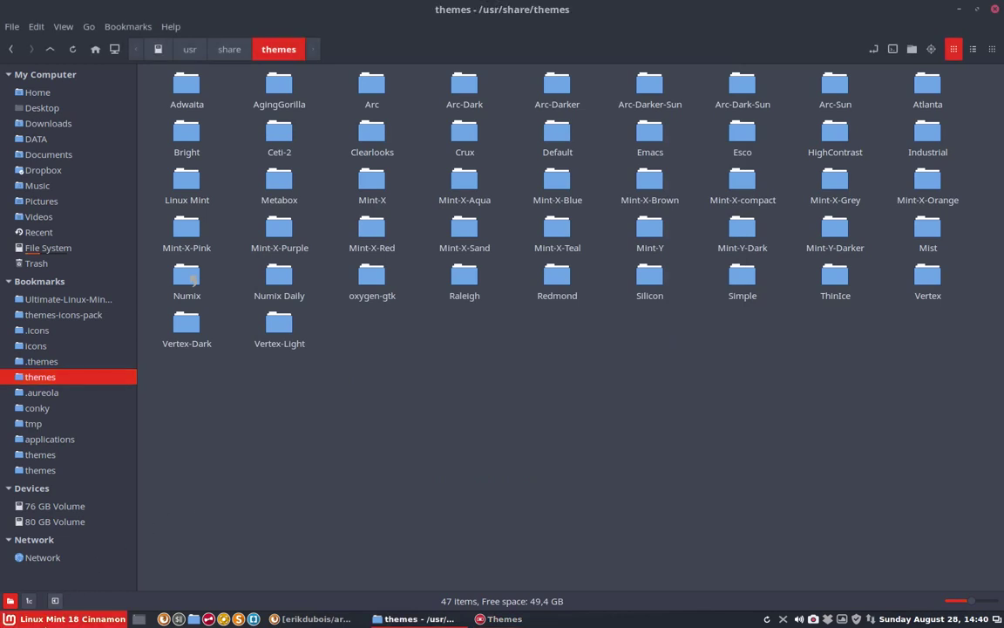
left_click(52, 618)
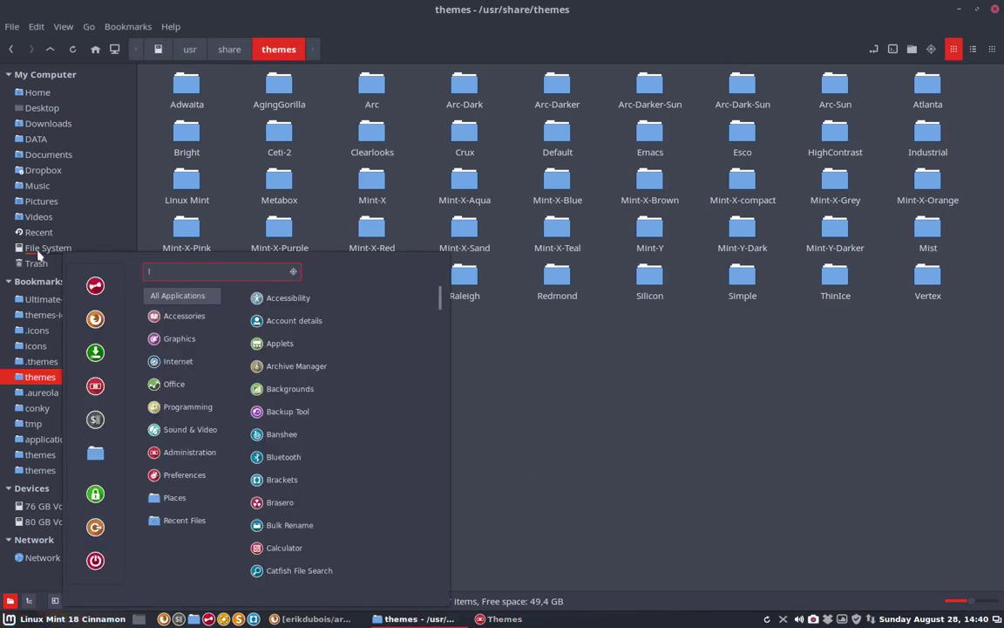
left_click(218, 27)
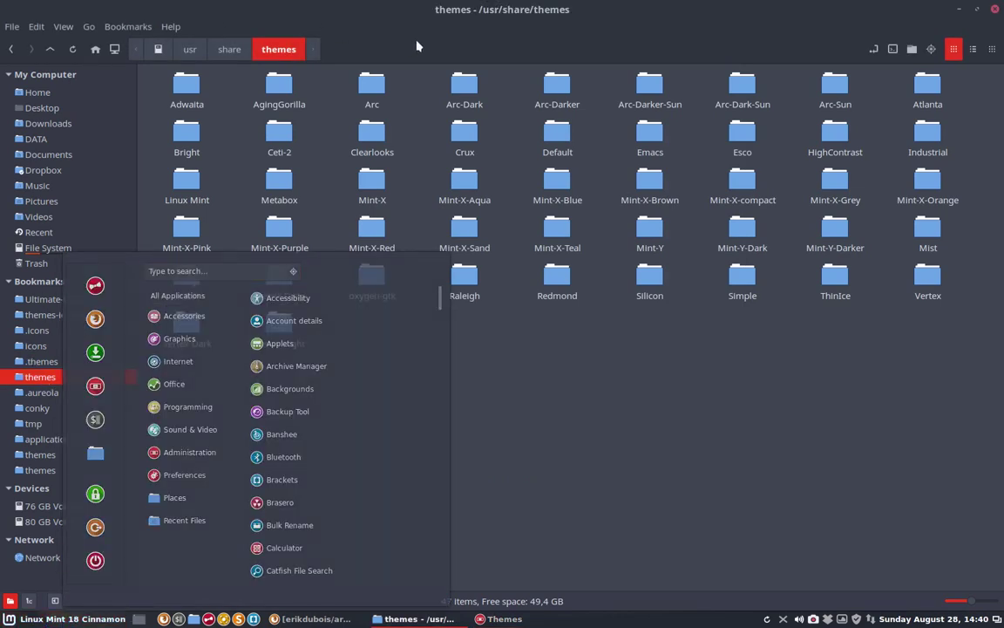
left_click(995, 10)
left_click(534, 158)
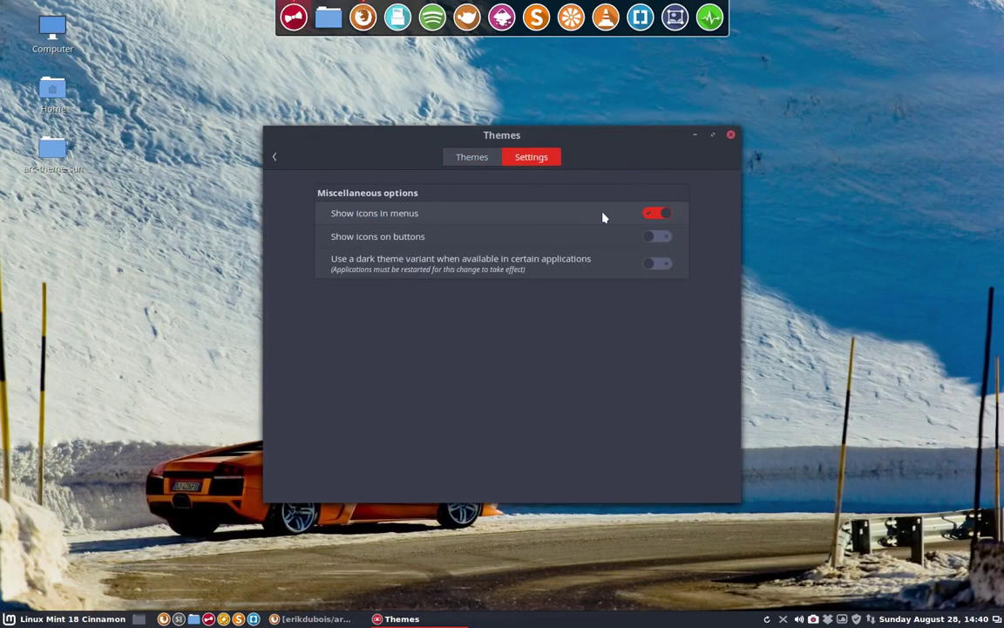
left_click(484, 162)
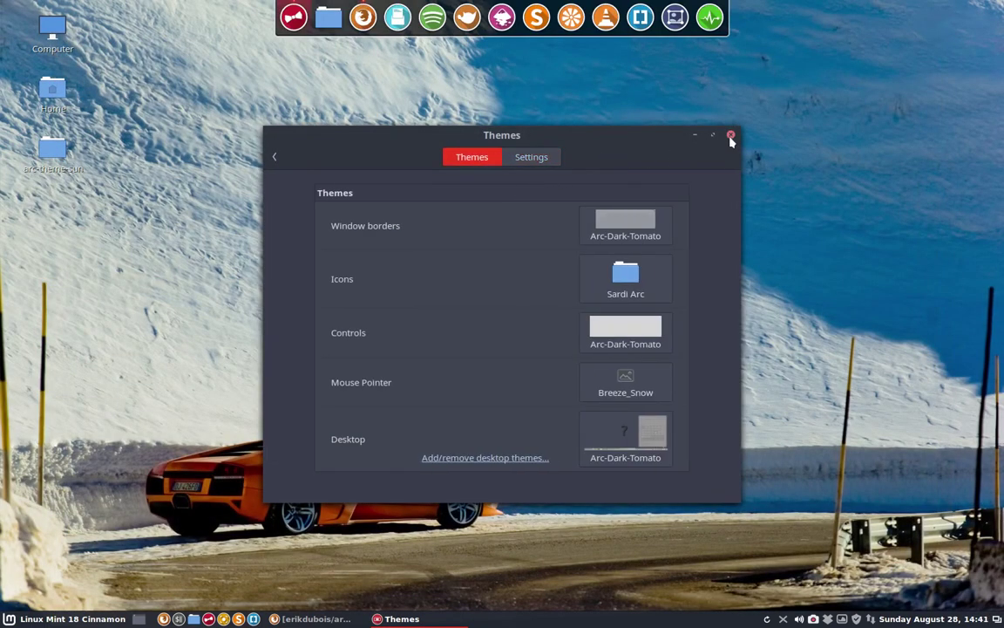
left_click(730, 135)
Step: Open the home folder and examine how the theme styles the file manager's view options
double_click(54, 87)
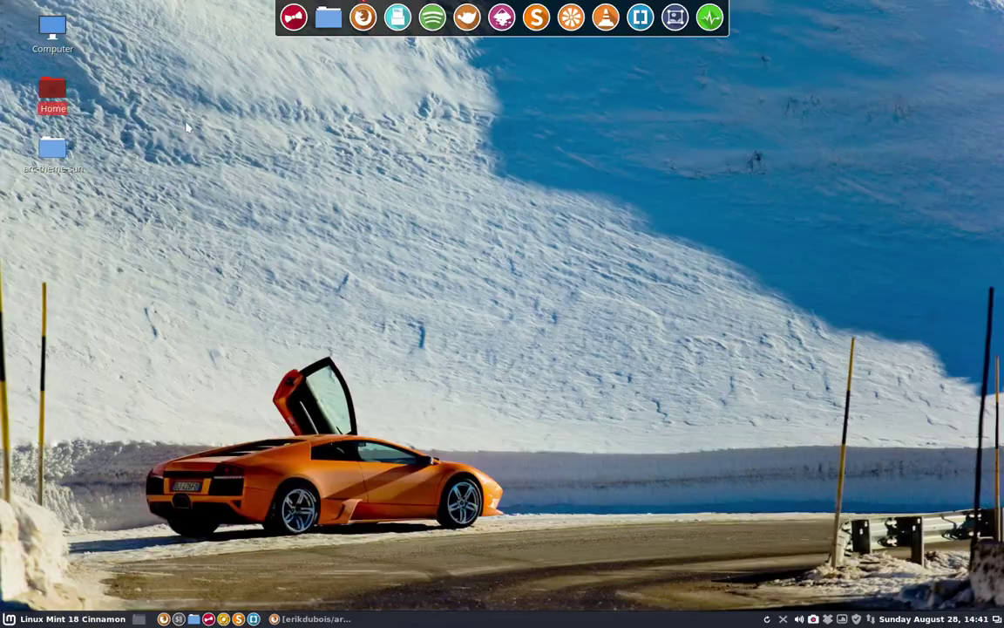
left_click(61, 27)
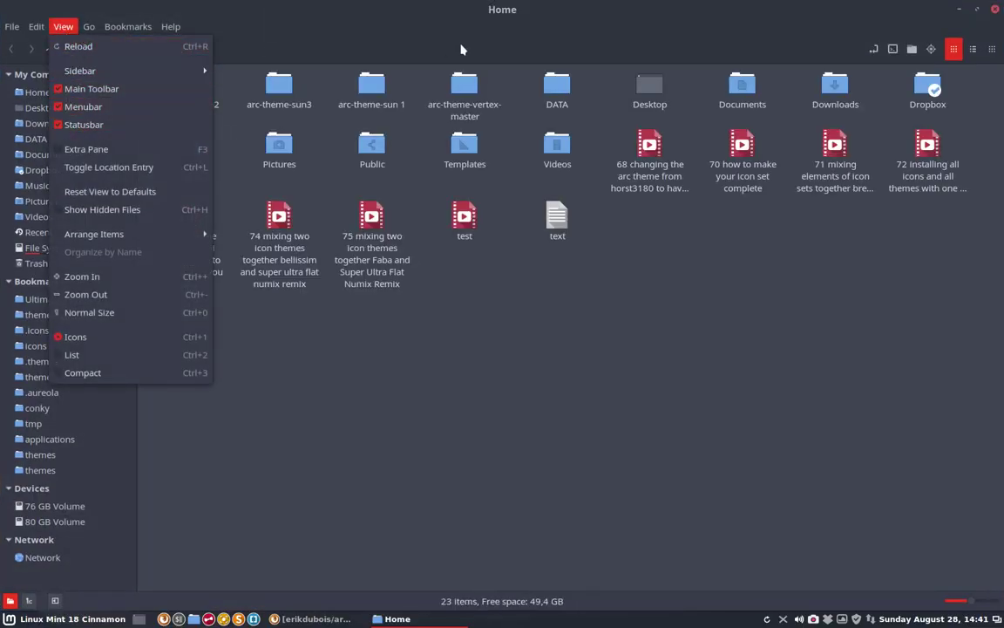
left_click(416, 46)
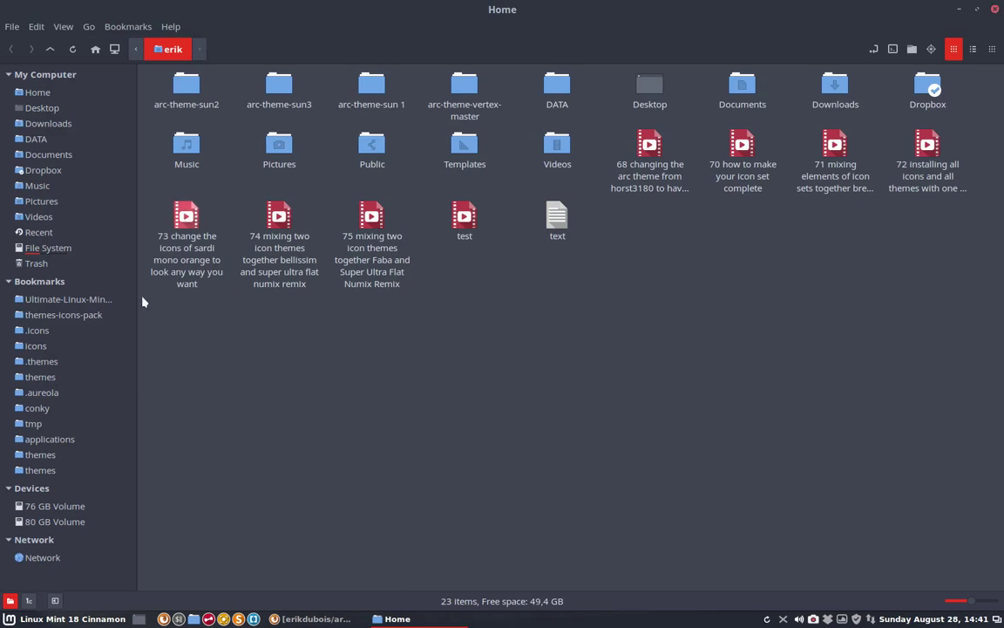
Step: Locate the Arc-Darker-Sun, Arc-Dark-Sun and Arc-Sun folders in /usr/share/themes and open a terminal in that directory
left_click(50, 381)
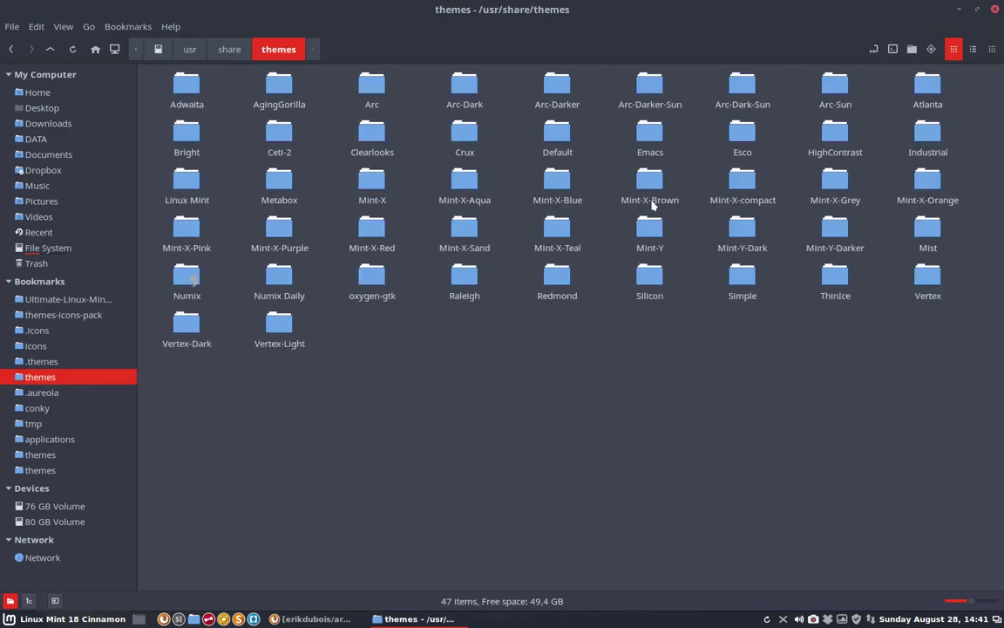
left_click(650, 87)
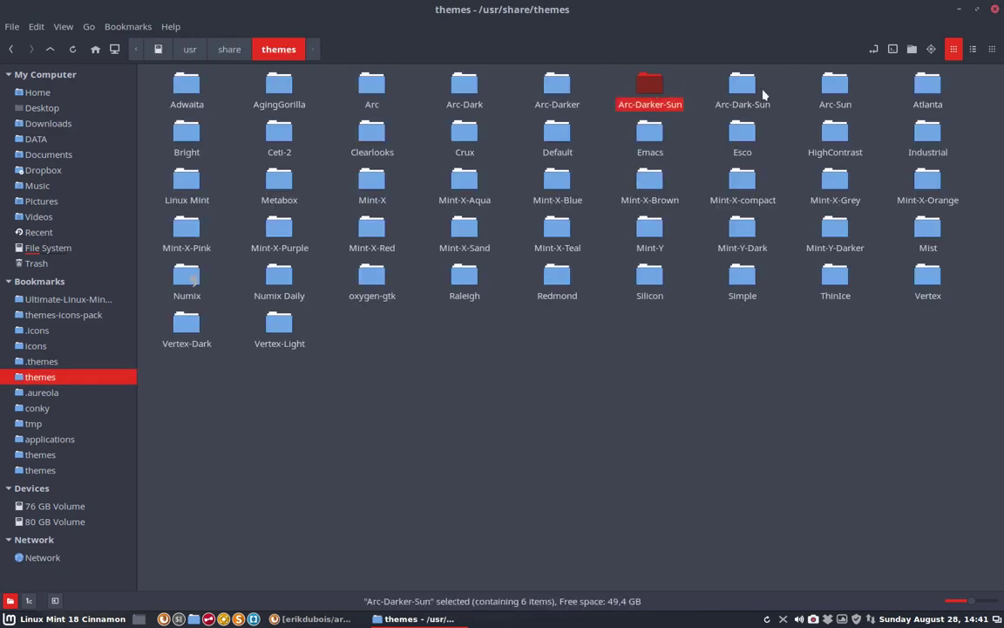
left_click(739, 85)
left_click(843, 84)
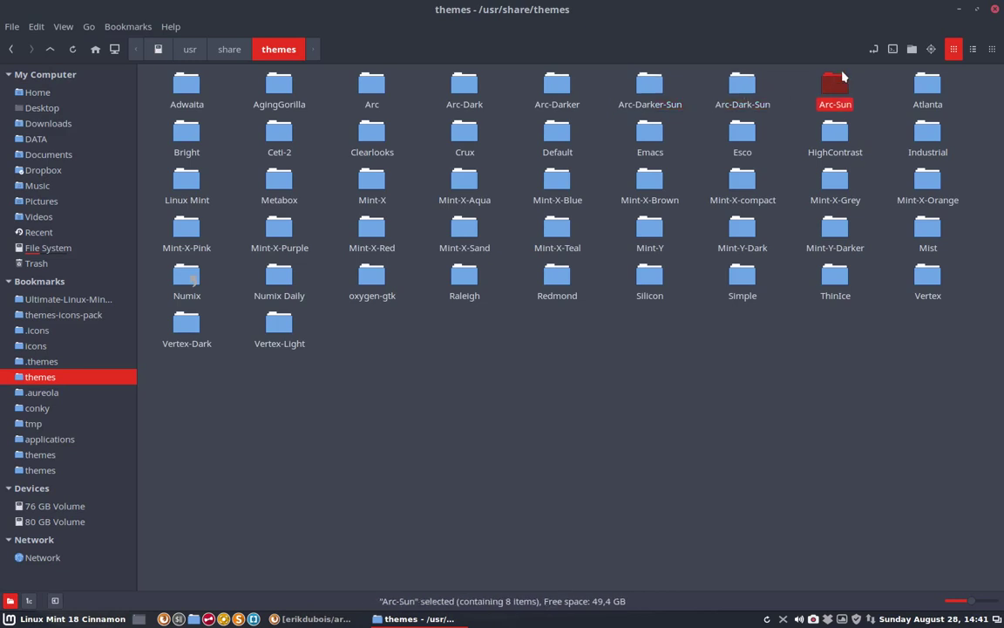
left_click(892, 50)
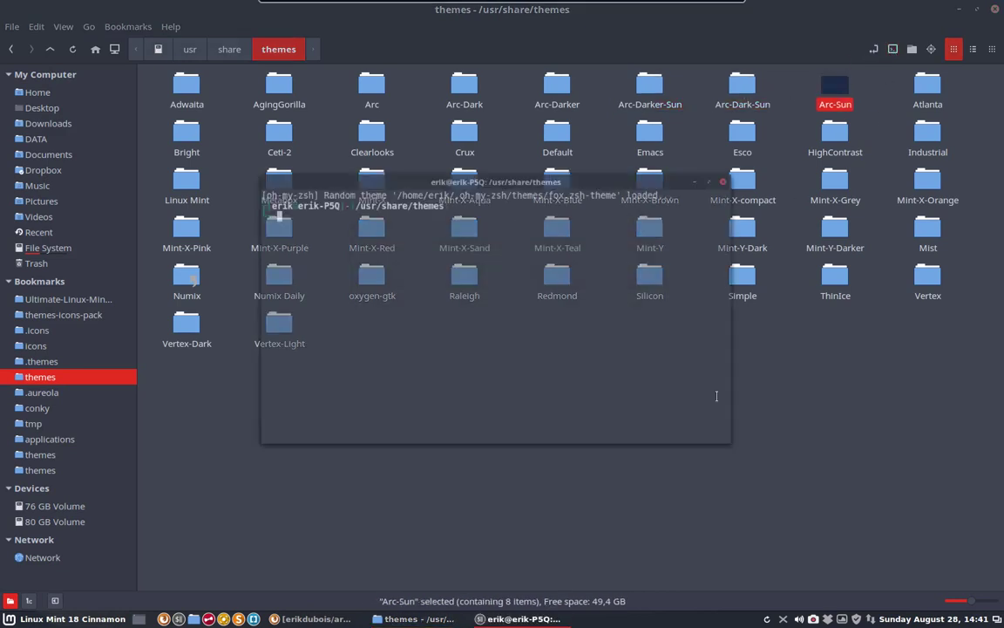
Step: Delete the Arc-Sun folder with sudo rm -rf Arc-Sun, entering the account password
type("sudo re")
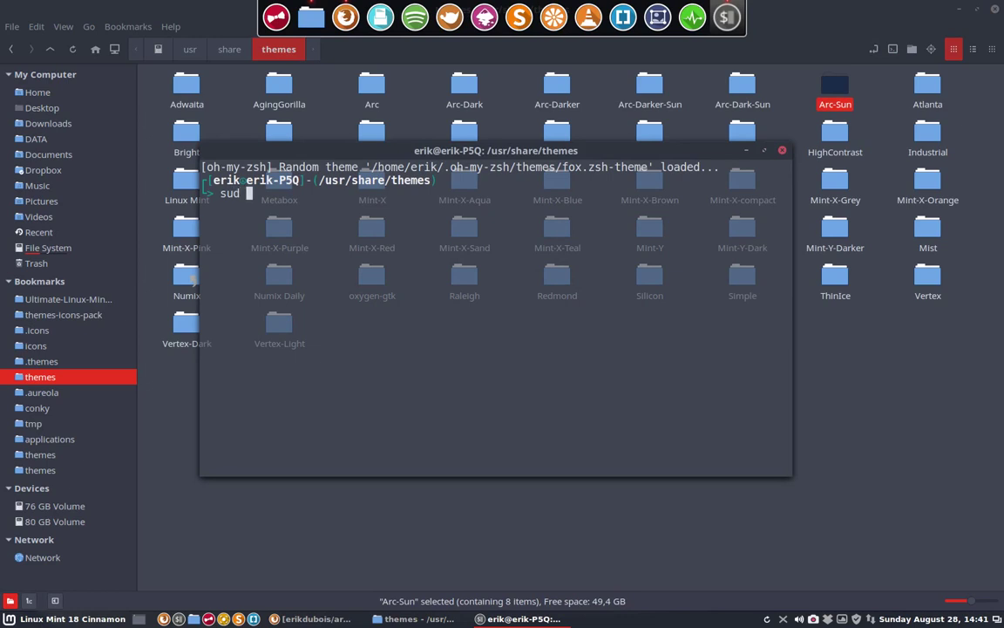
key("BackSpace")
type("m -rf ar")
key("BackSpace")
key("BackSpace")
type("Arc-Sun")
key("Return")
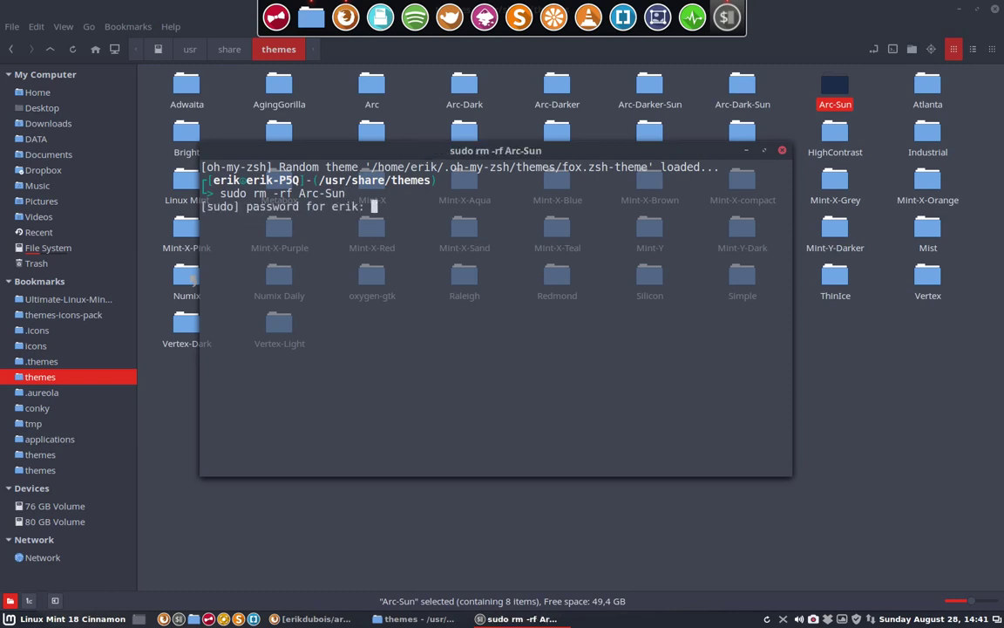
key("Return")
Step: Delete the Arc-Dark-Sun folder by running sudo rm -rf Arc-Dark-Sun
key("Up")
key("Left")
key("Left")
key("Left")
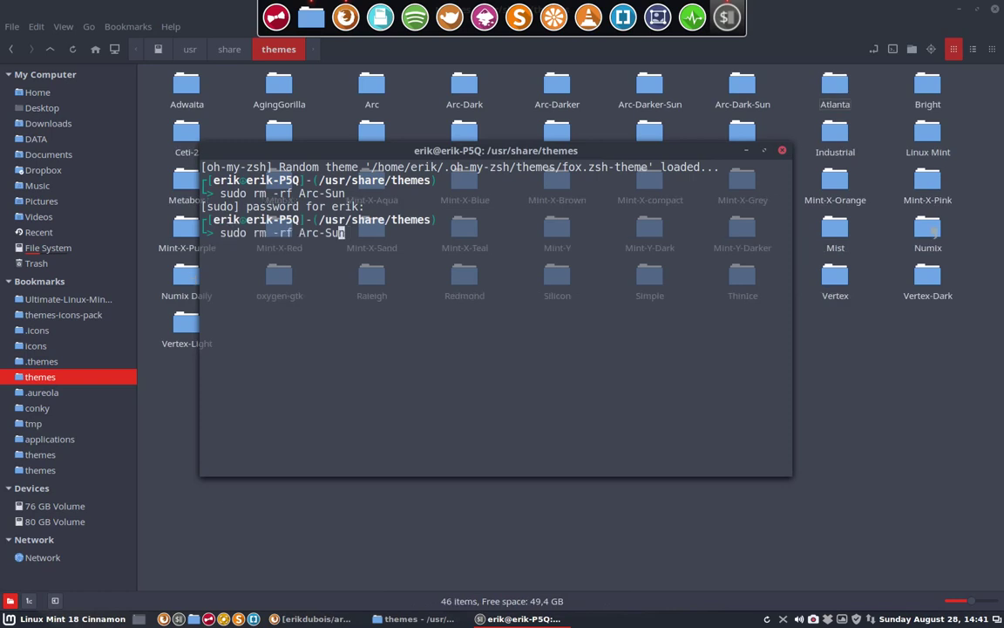
type("Dark-")
key("Return")
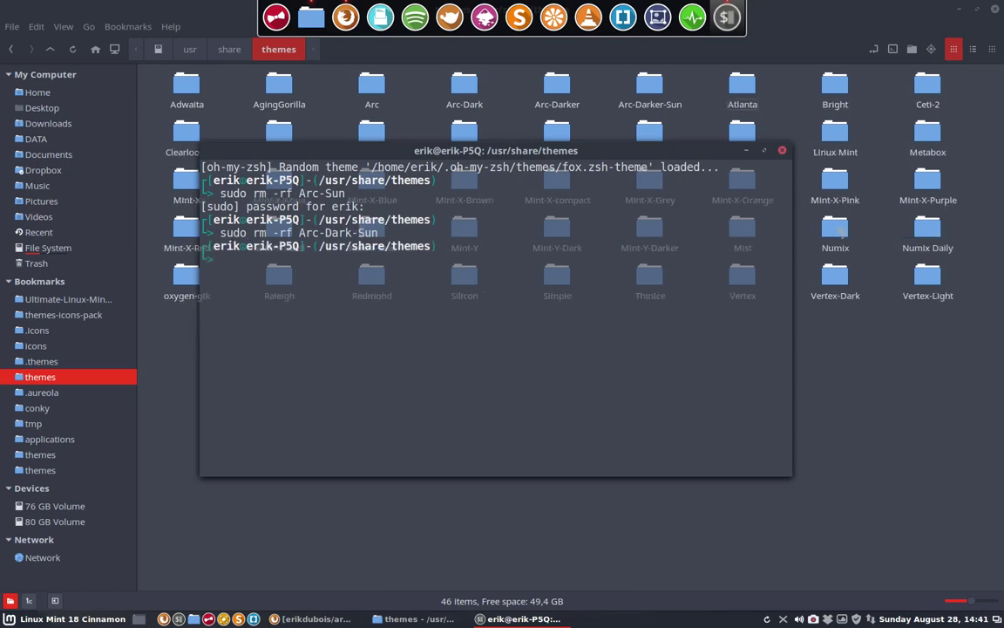
Step: Delete the Arc-Darker-Sun folder with sudo rm -rf Arc-Darker-Sun, and close the terminal and the file manager
key("Up")
key("Left")
key("Left")
key("Left")
key("Left")
type("er")
key("Return")
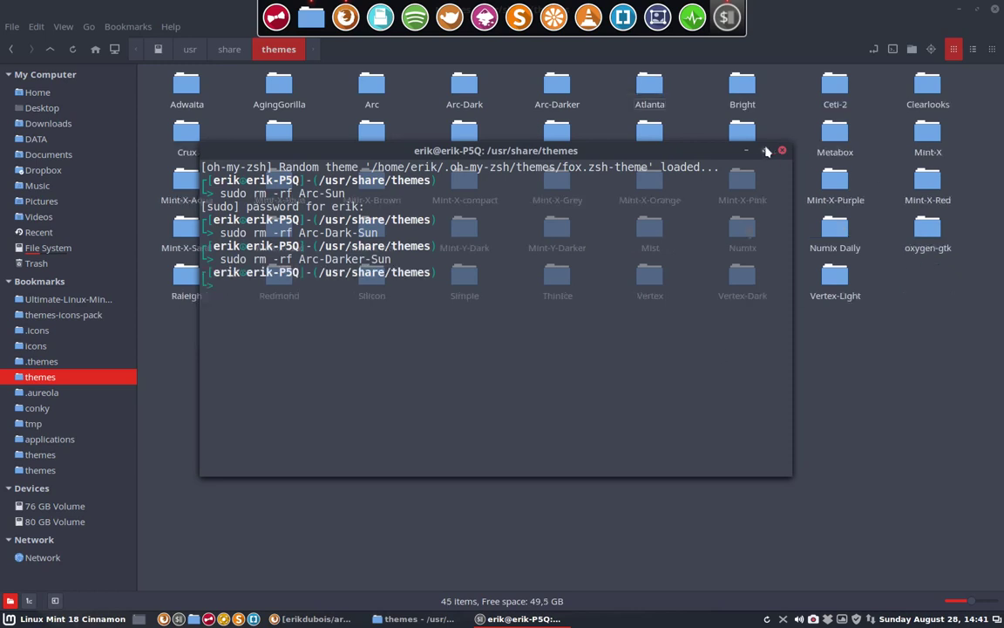
key("ctrl+d")
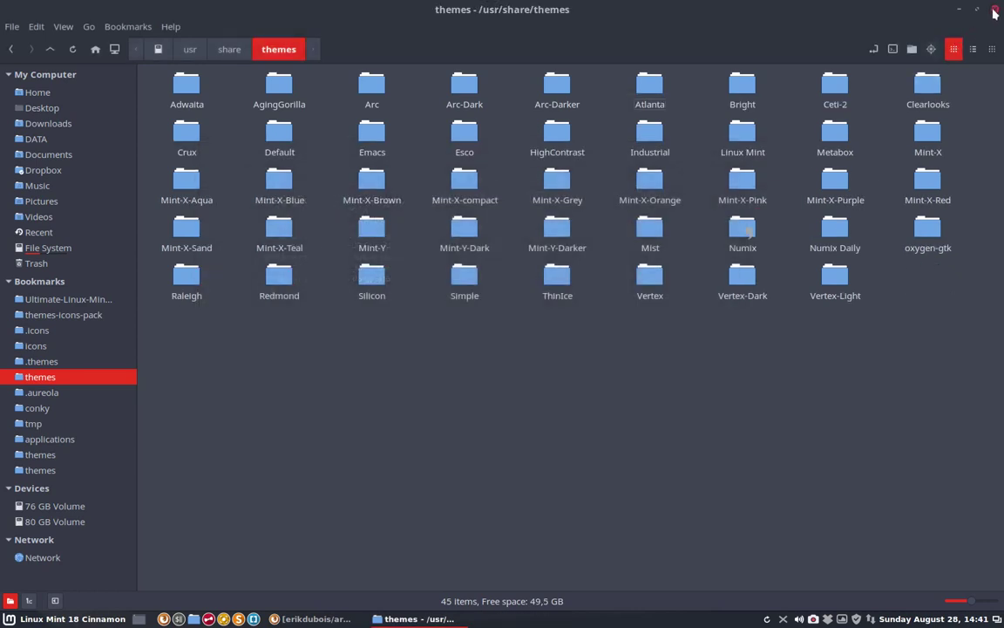
left_click(995, 10)
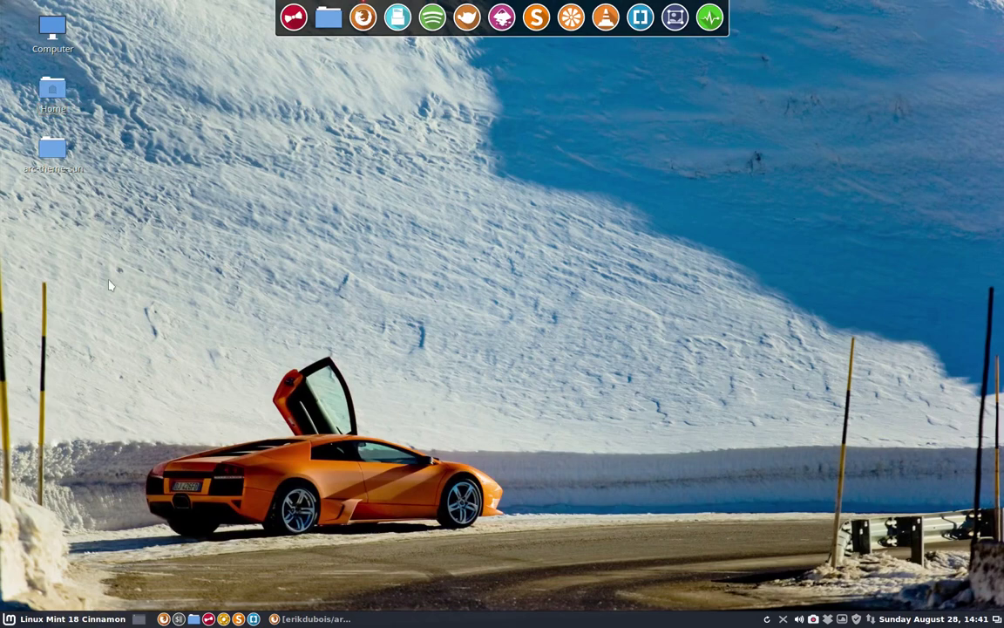
Step: Examine the themed application menu and its Programming category, leaving the menu closed
left_click(62, 619)
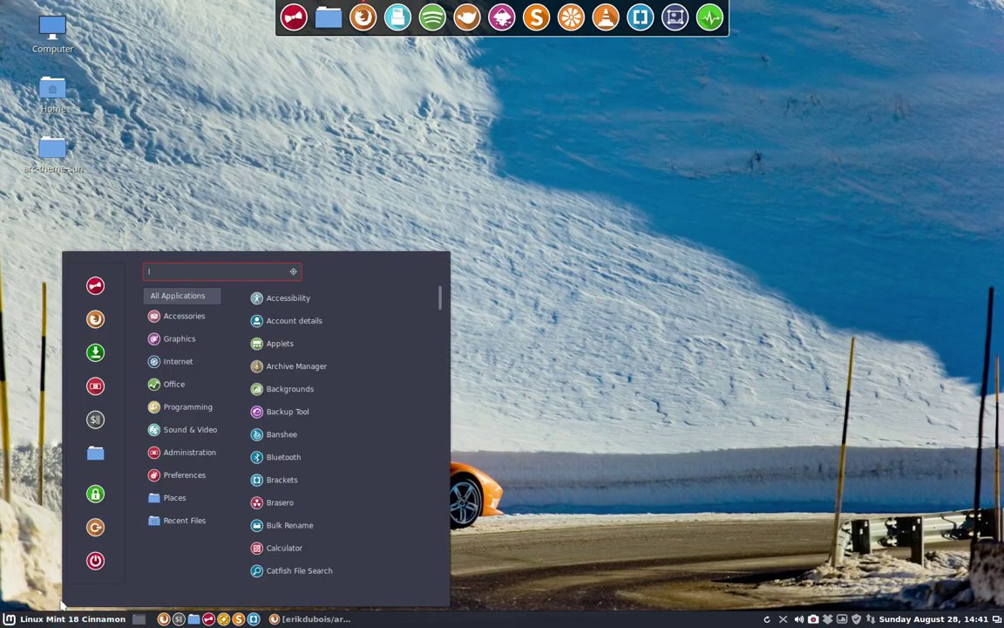
left_click(188, 406)
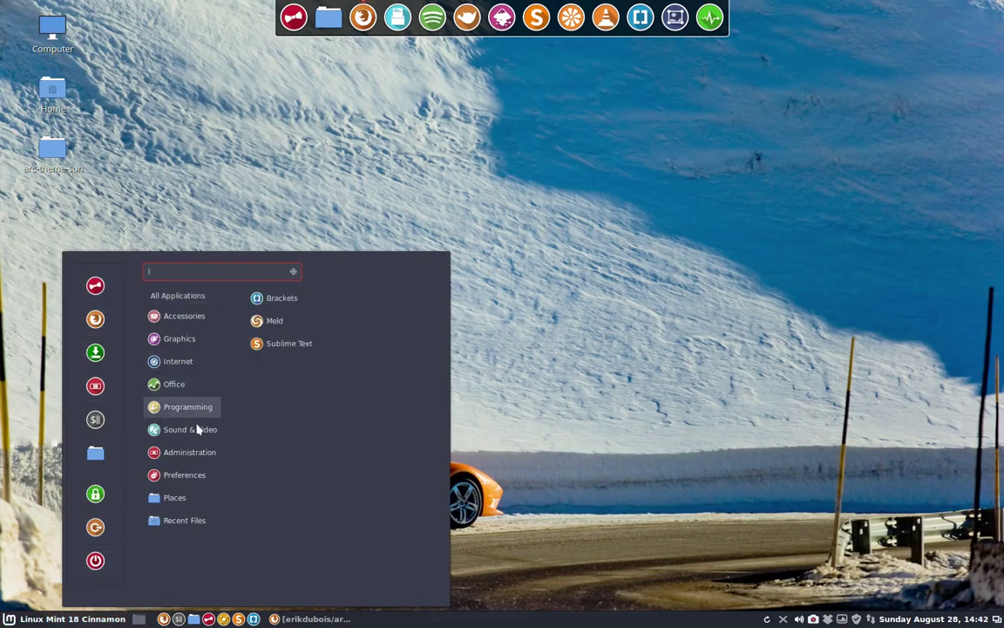
key("Escape")
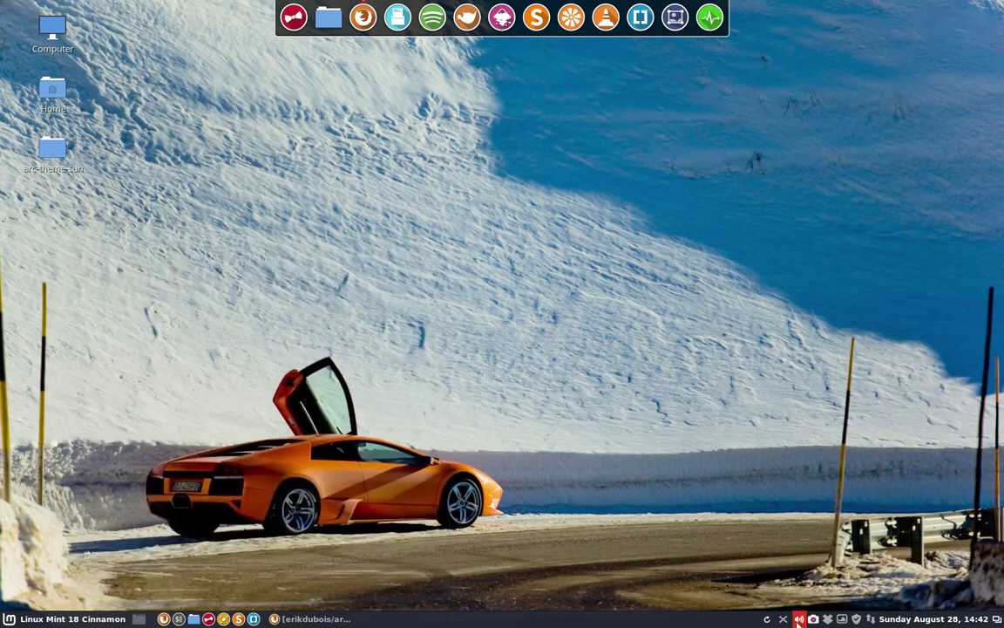